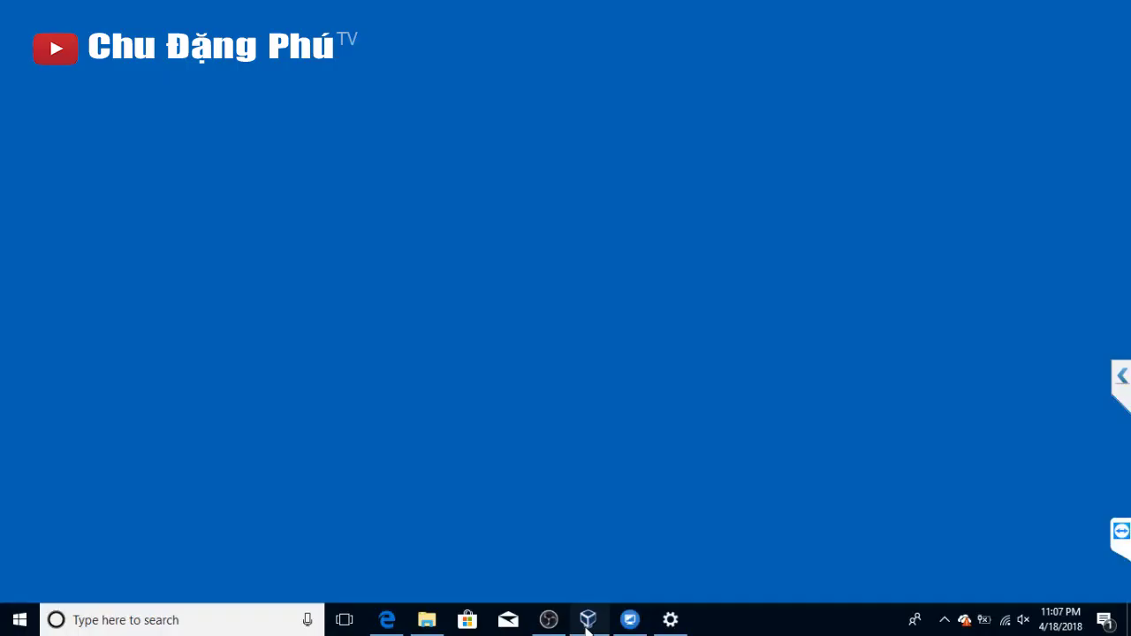
- In VirtualBox, start a new virtual machine named "windows 7" with version Windows 7 (32-bit) and 2048 MB of memory
click(586, 619)
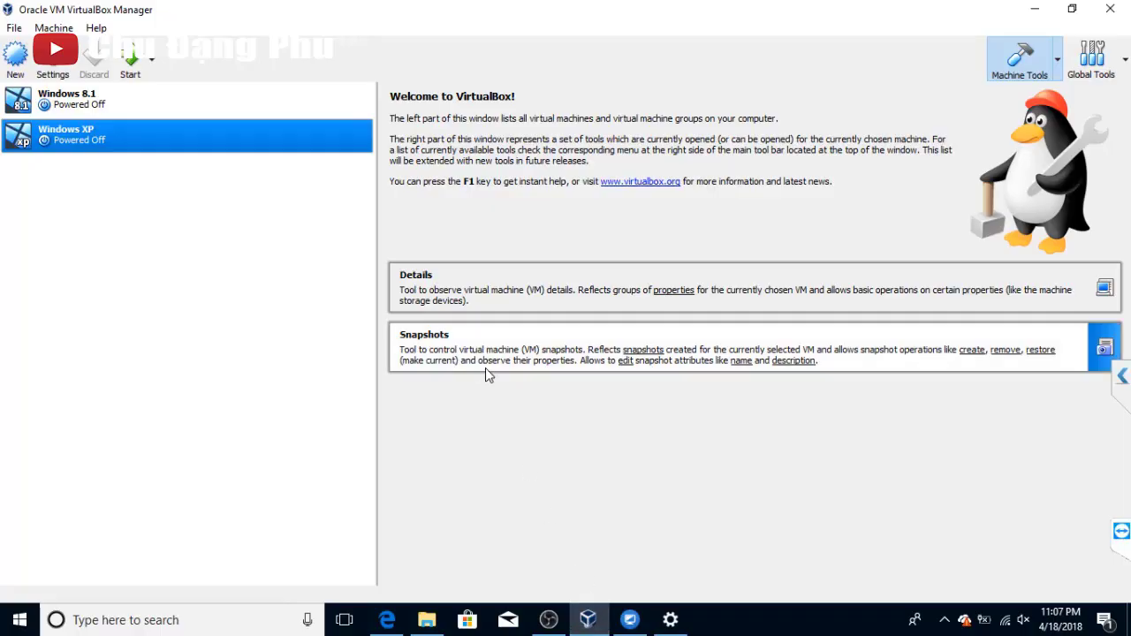
click(15, 55)
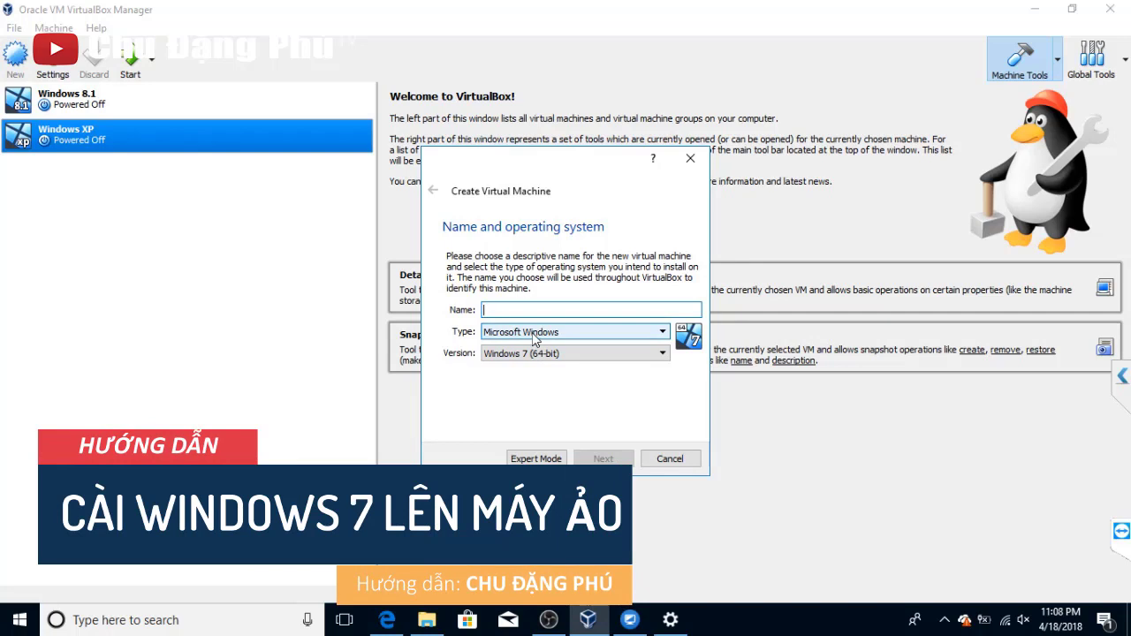
text(windows 7)
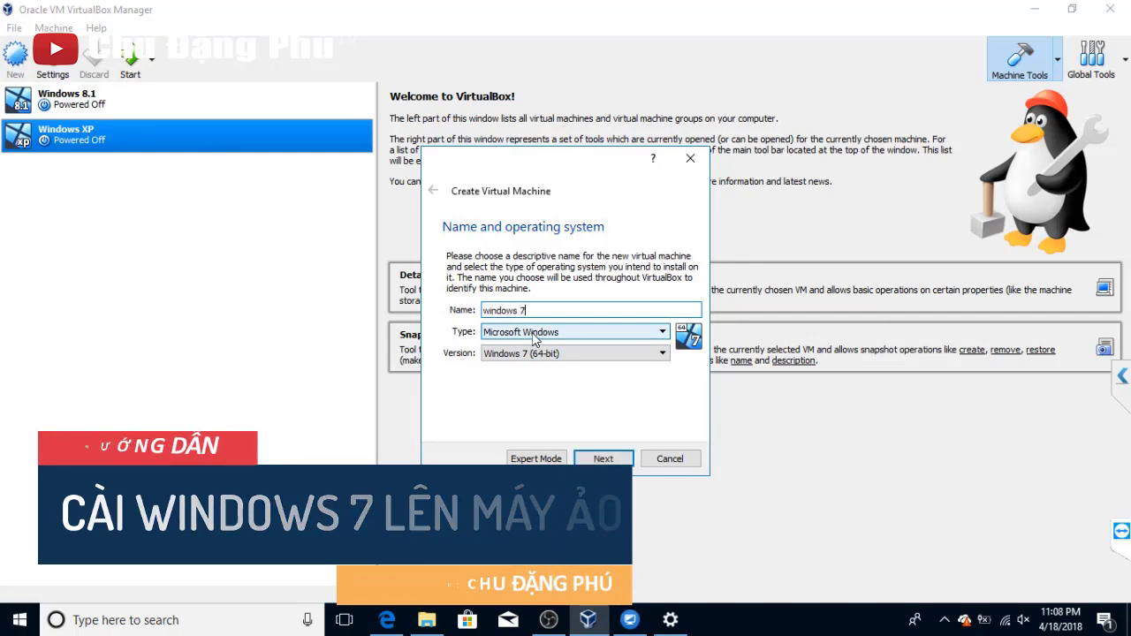
click(568, 353)
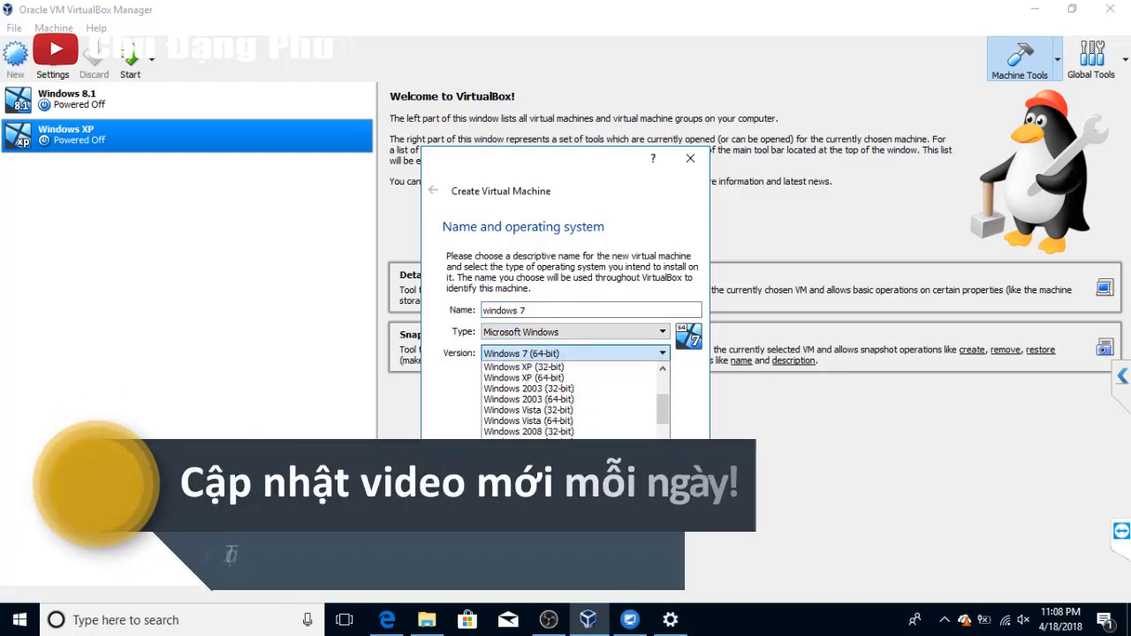
click(530, 452)
key(Return)
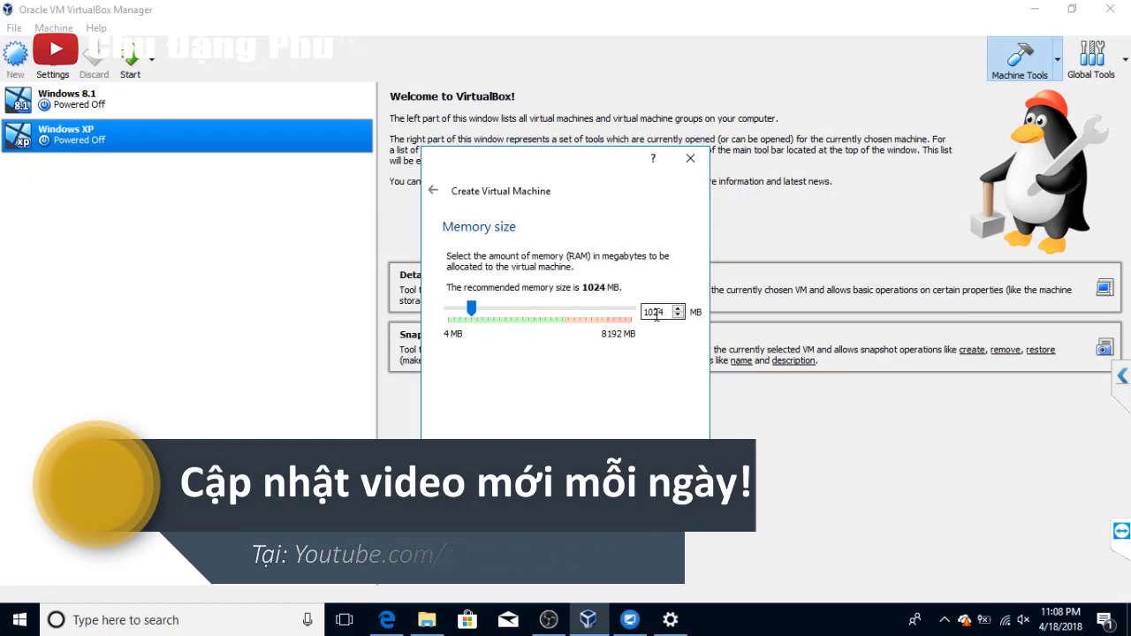
drag(471, 308, 498, 316)
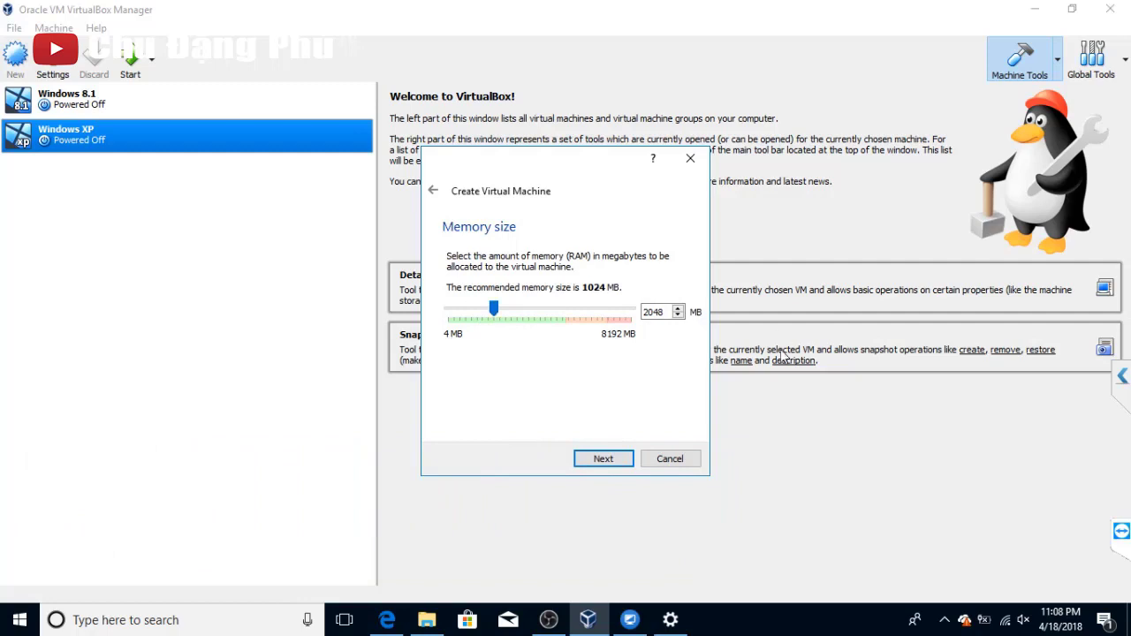
click(618, 466)
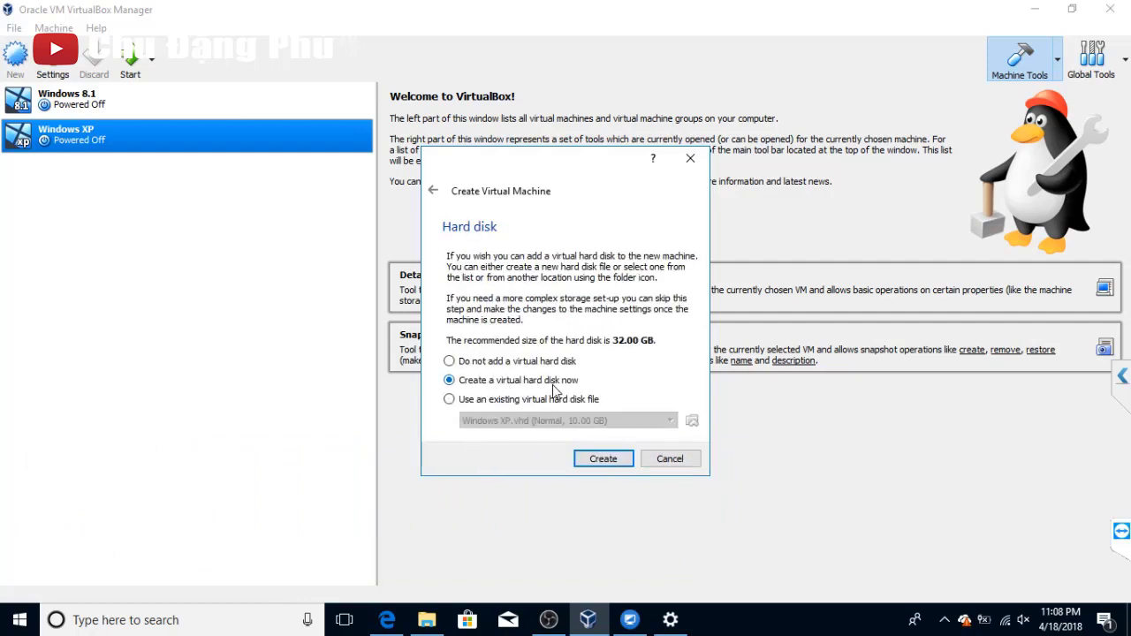
- Choose to create a new virtual hard disk of type VHD (Virtual Hard Disk), dynamically allocated
click(606, 466)
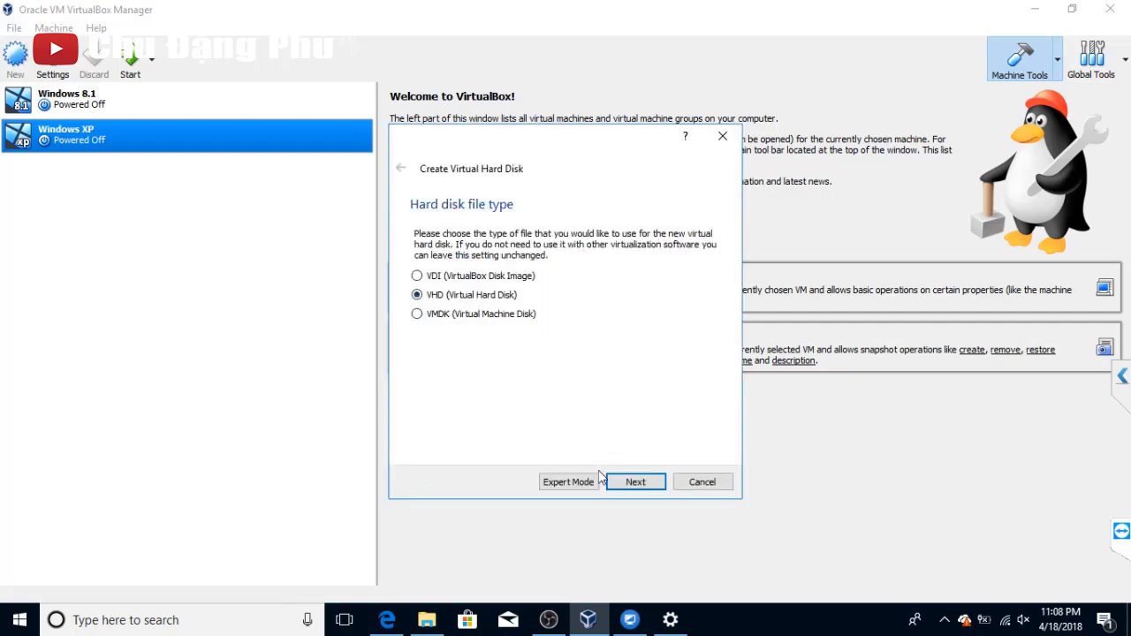
click(631, 482)
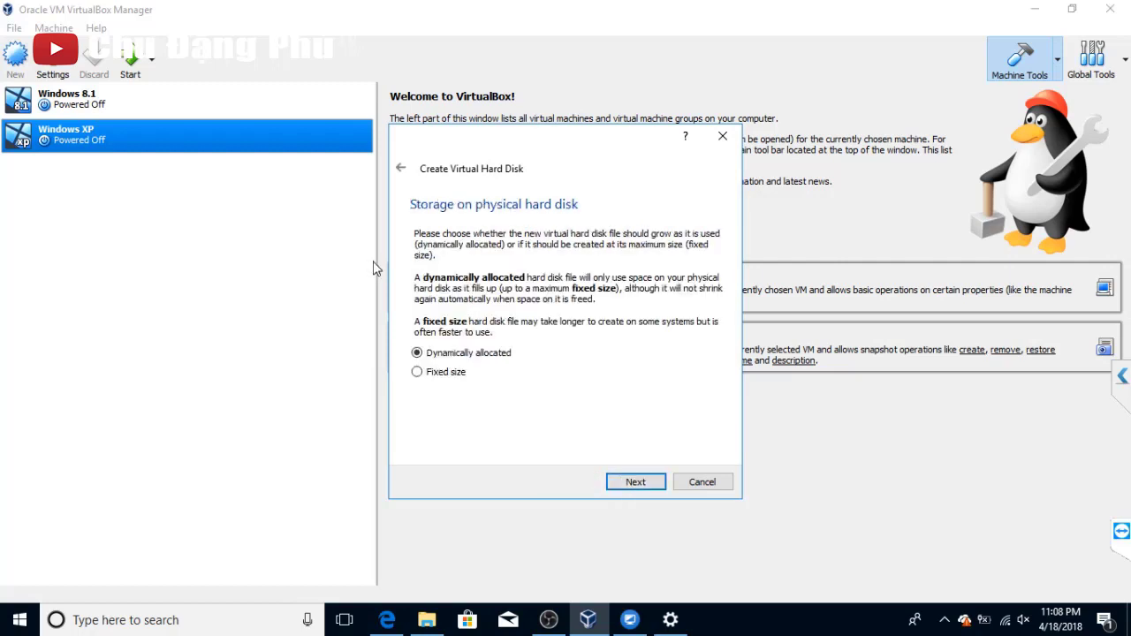
click(650, 486)
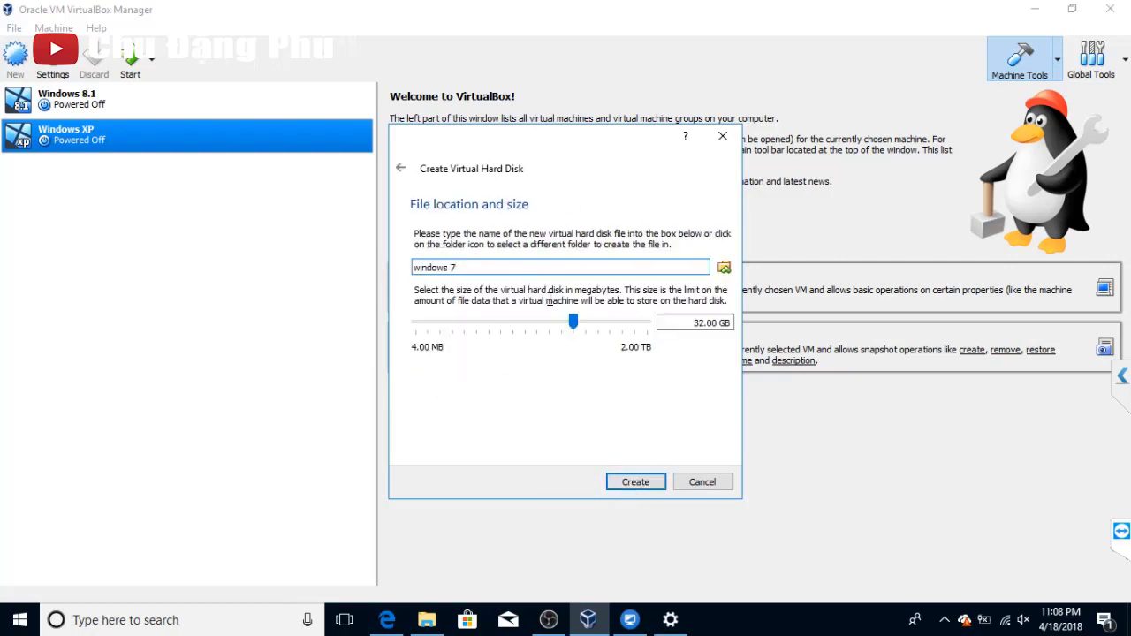
- Create the 32 GB virtual disk file as "windows 7" in the May ao folder on Data (D:)
click(724, 269)
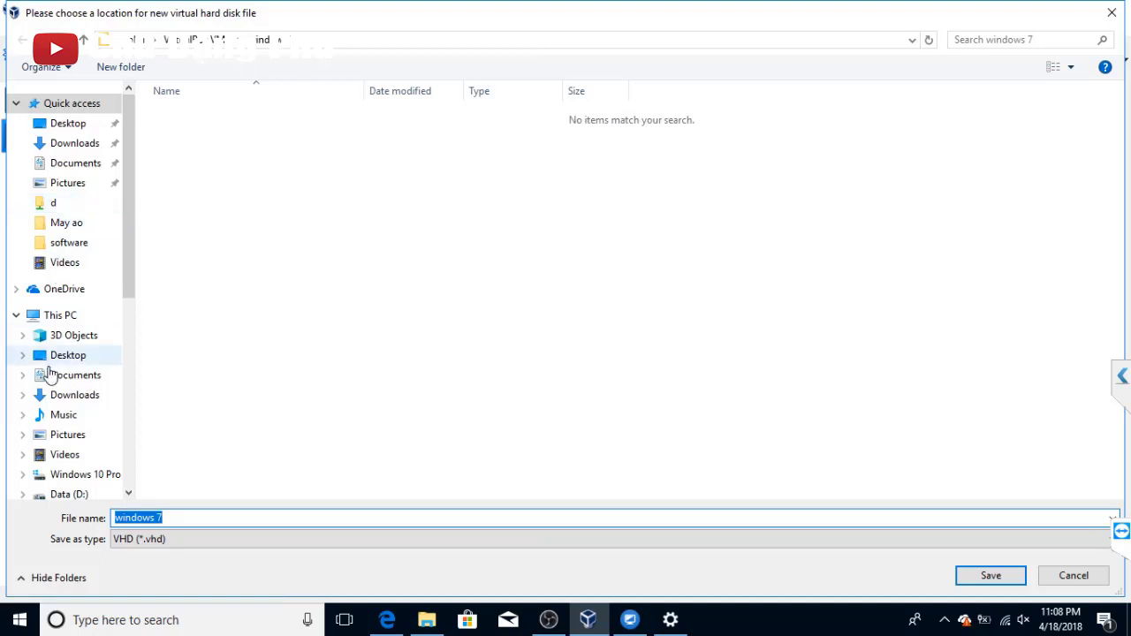
scroll(69, 426, down, 1)
click(78, 422)
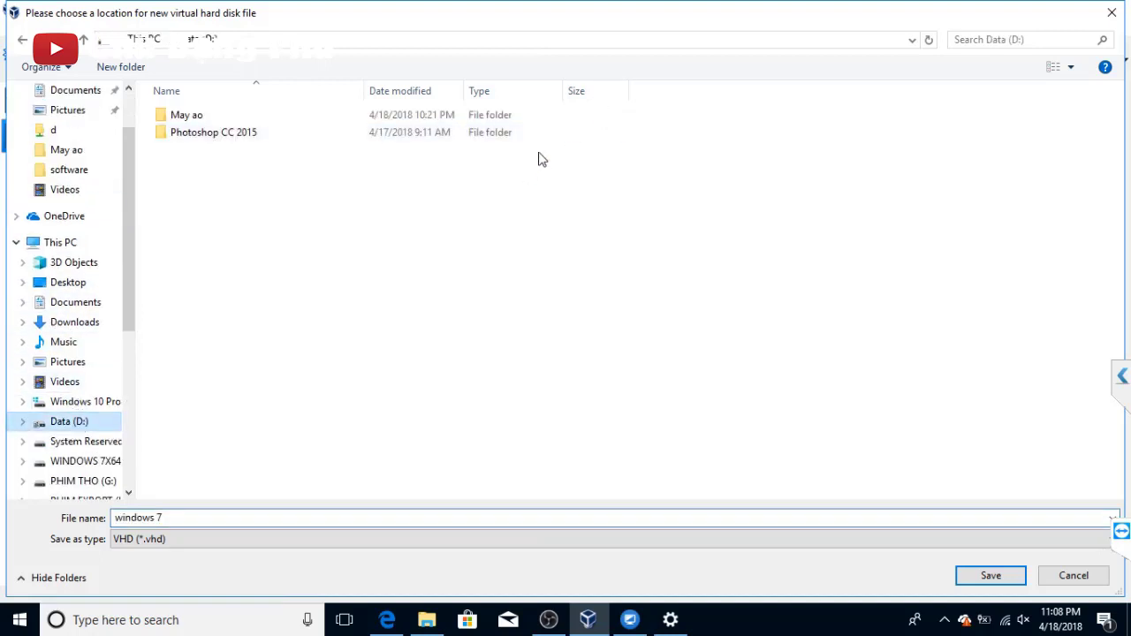
double_click(206, 118)
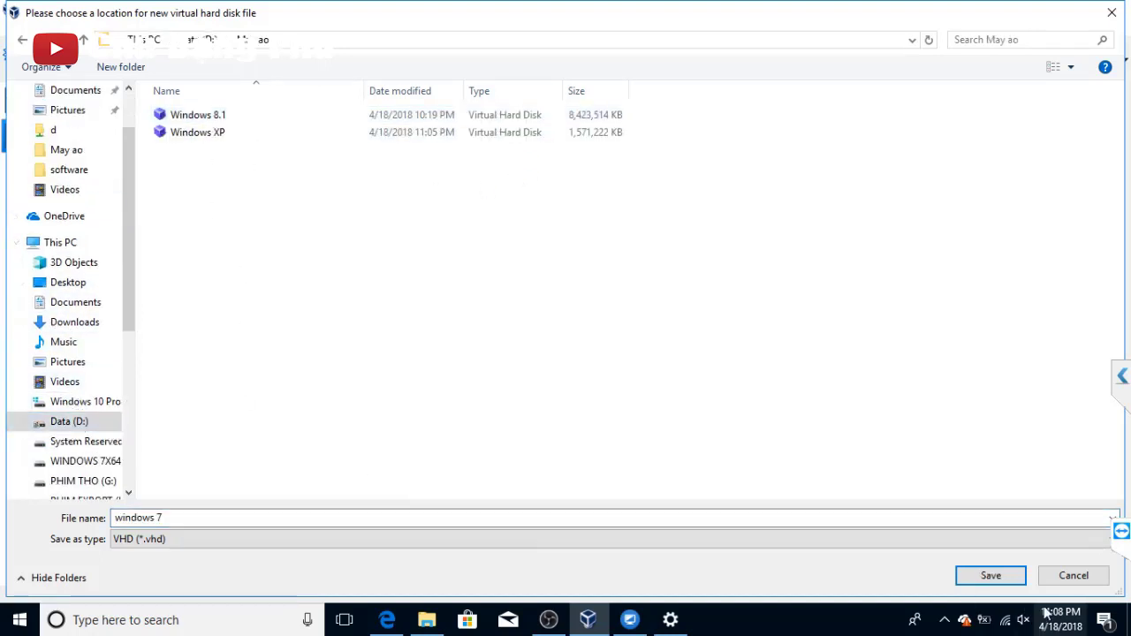
click(991, 576)
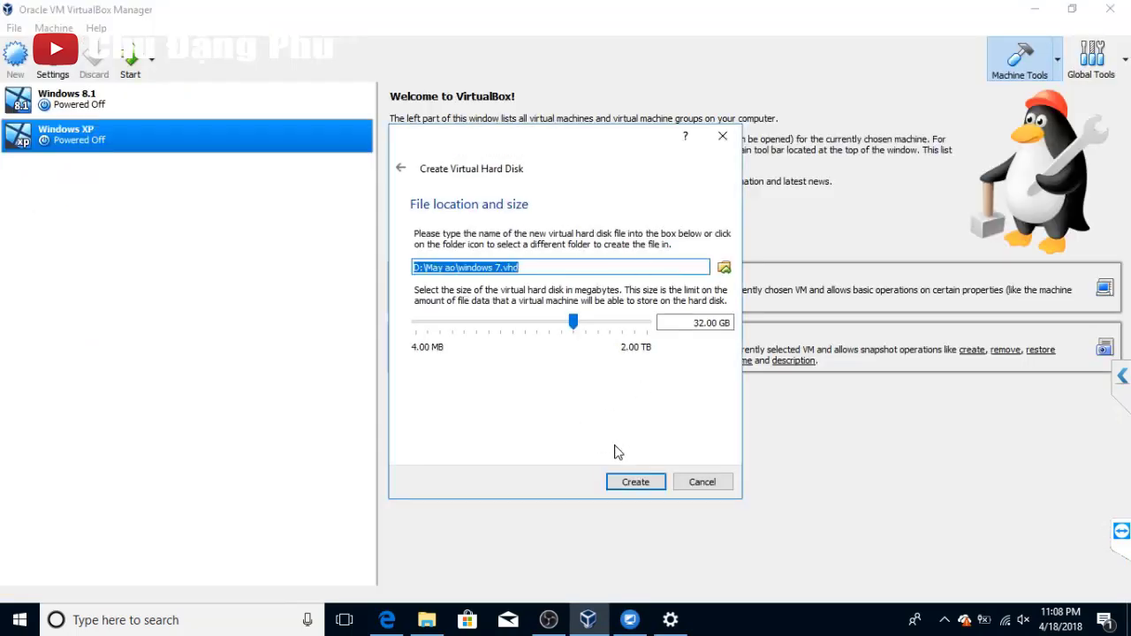
click(635, 482)
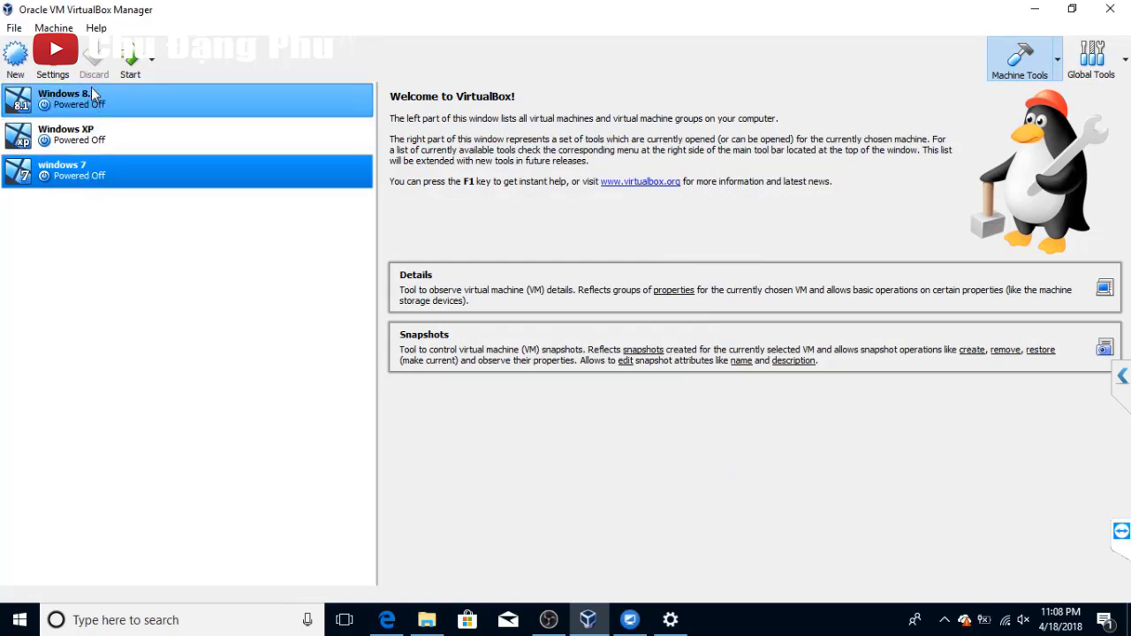
- In the windows 7 machine's settings, assign 2 processors and set the video memory to 128 MB
click(53, 74)
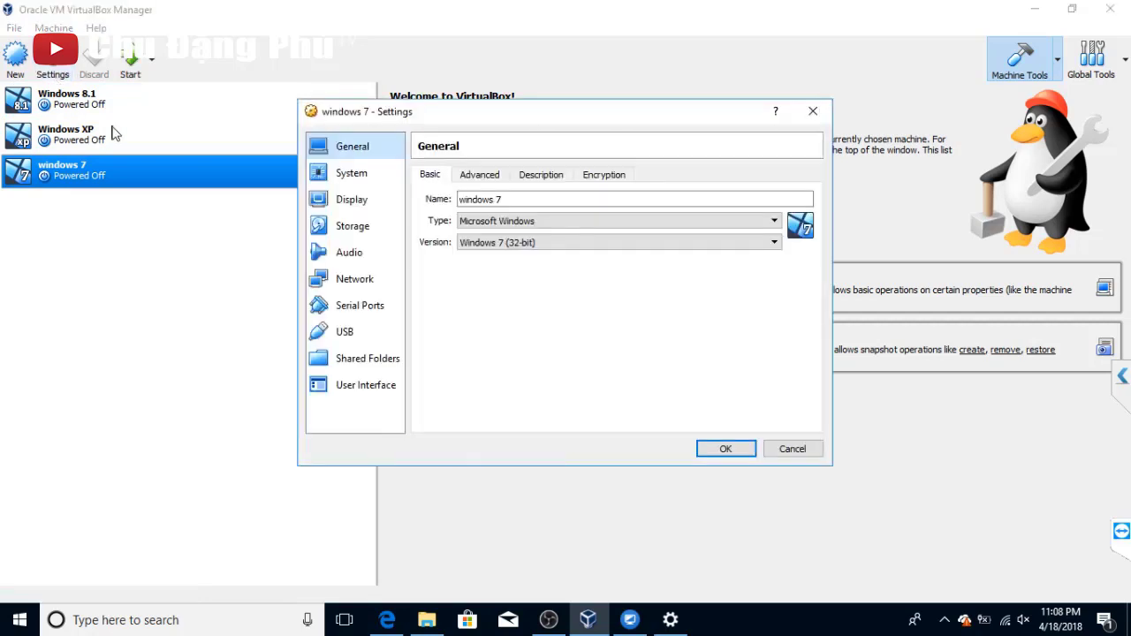
click(353, 178)
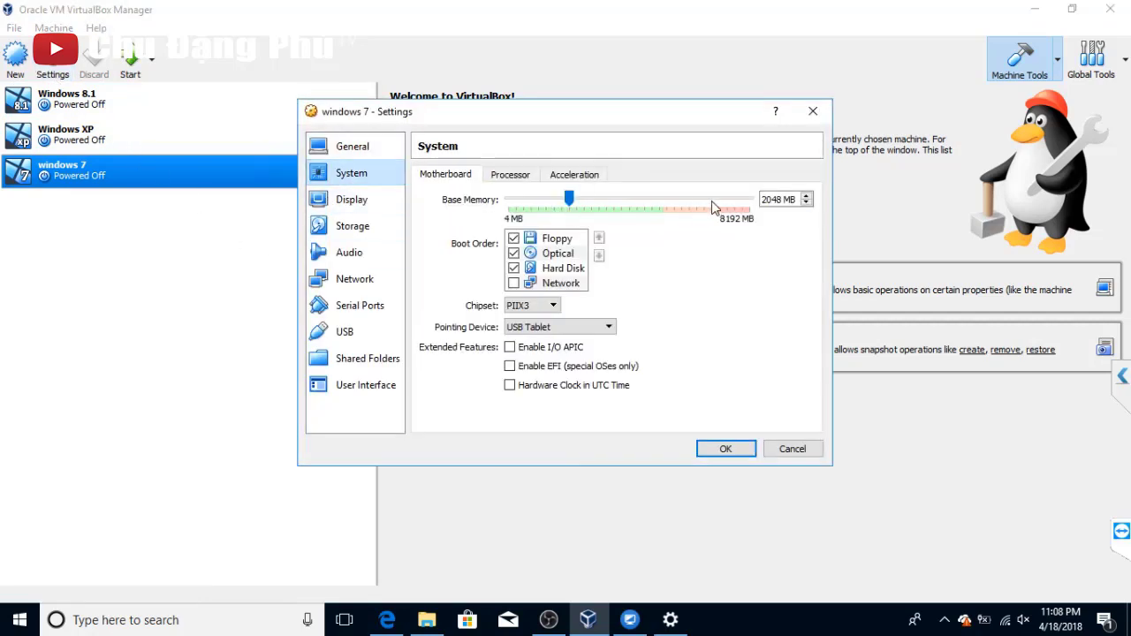
click(510, 176)
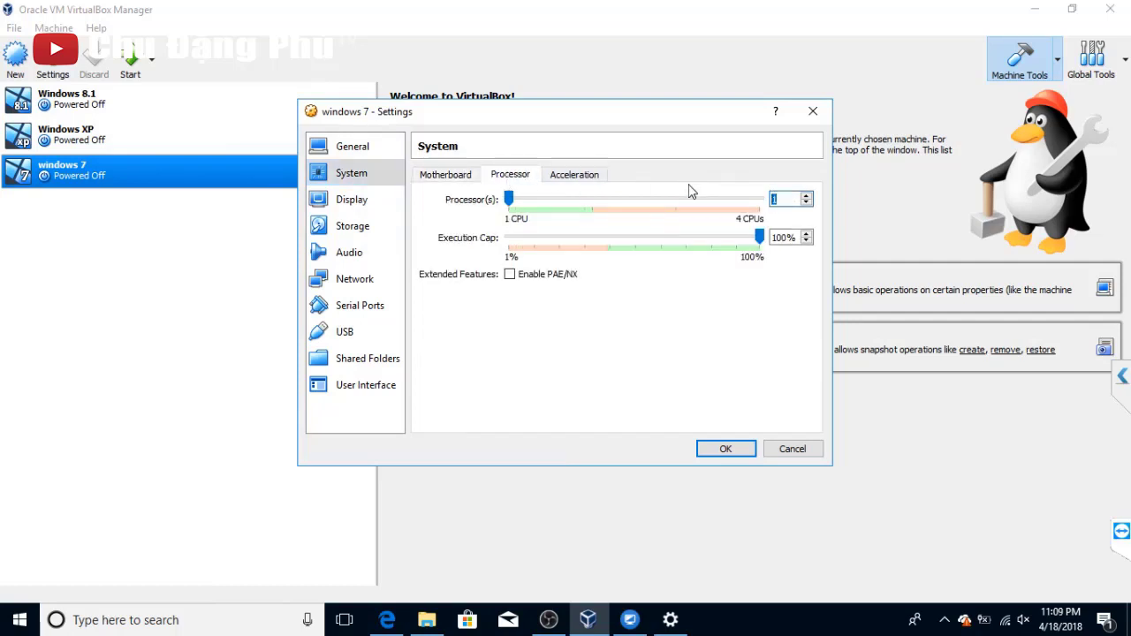
text(2)
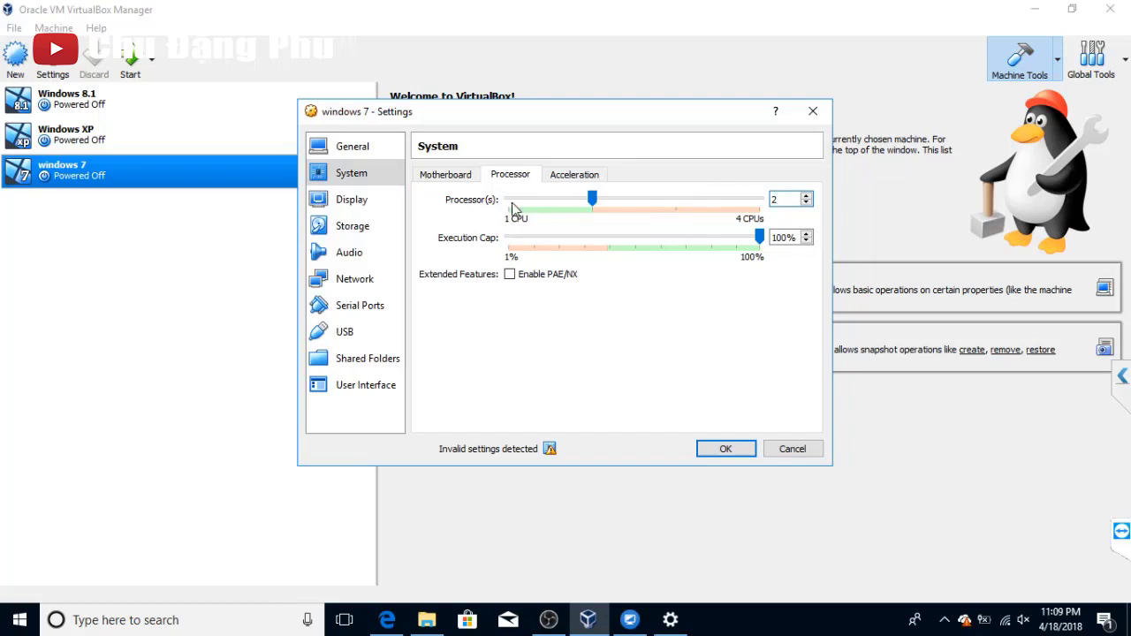
click(371, 202)
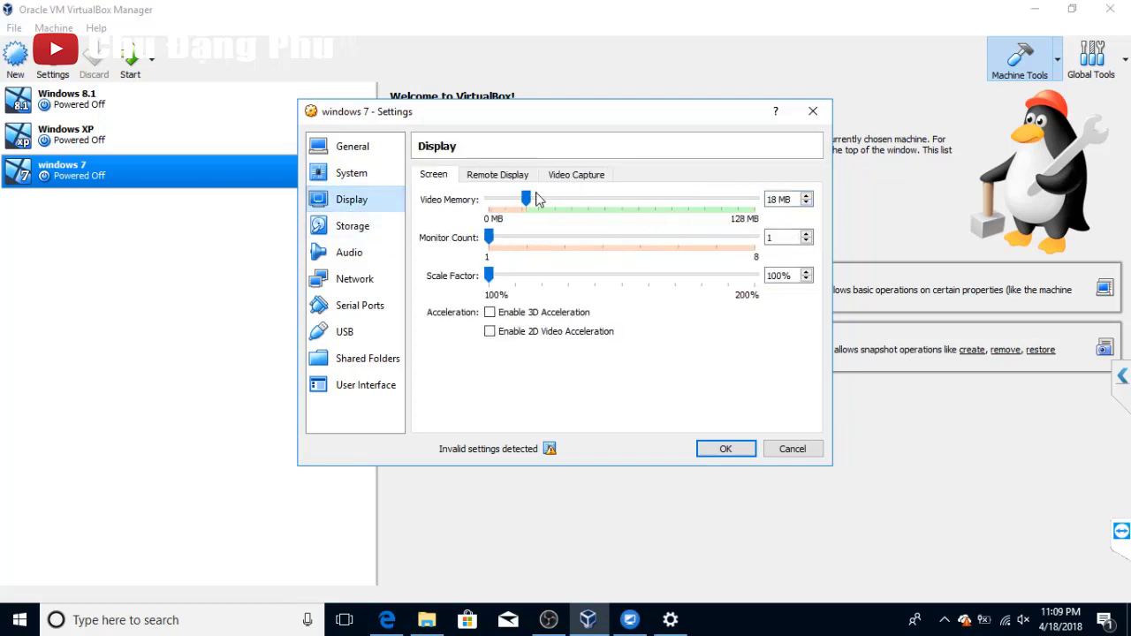
drag(535, 198, 754, 200)
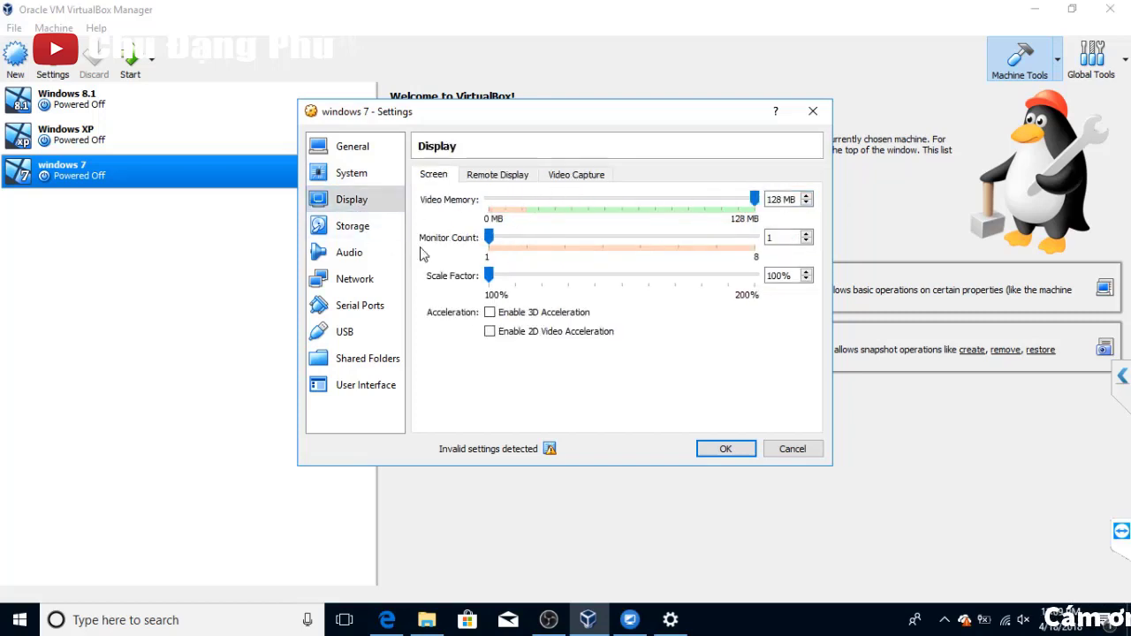
- Load the Windows 7 Ultimate 32bit (x86) image from DATA\Windows iso on My Passport (K:) into the empty optical drive and save the settings
click(353, 230)
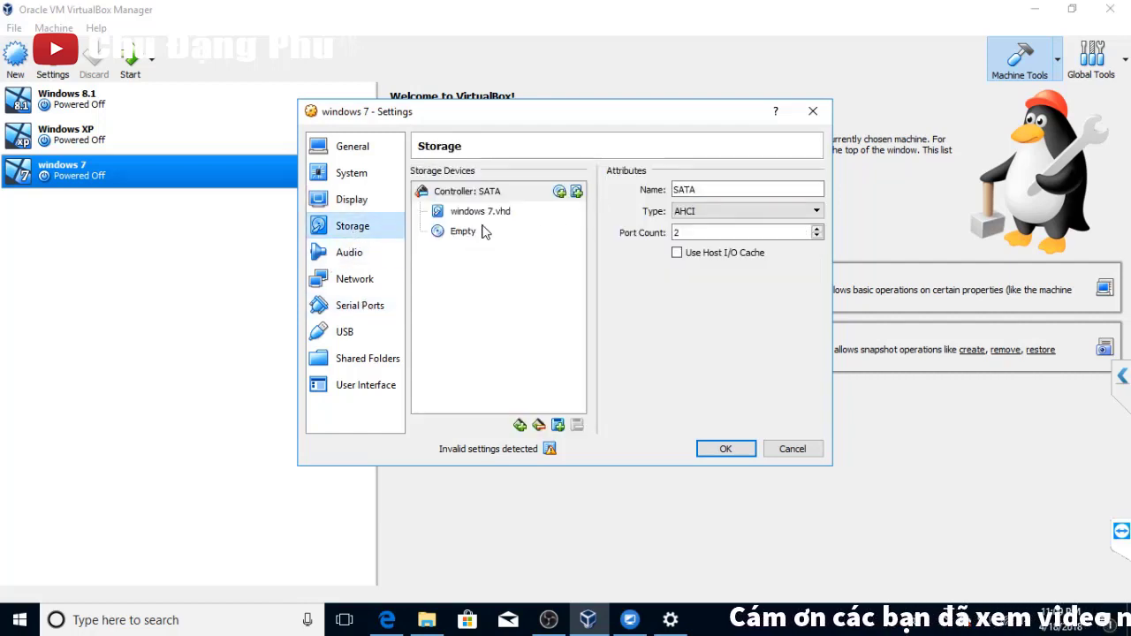
click(459, 232)
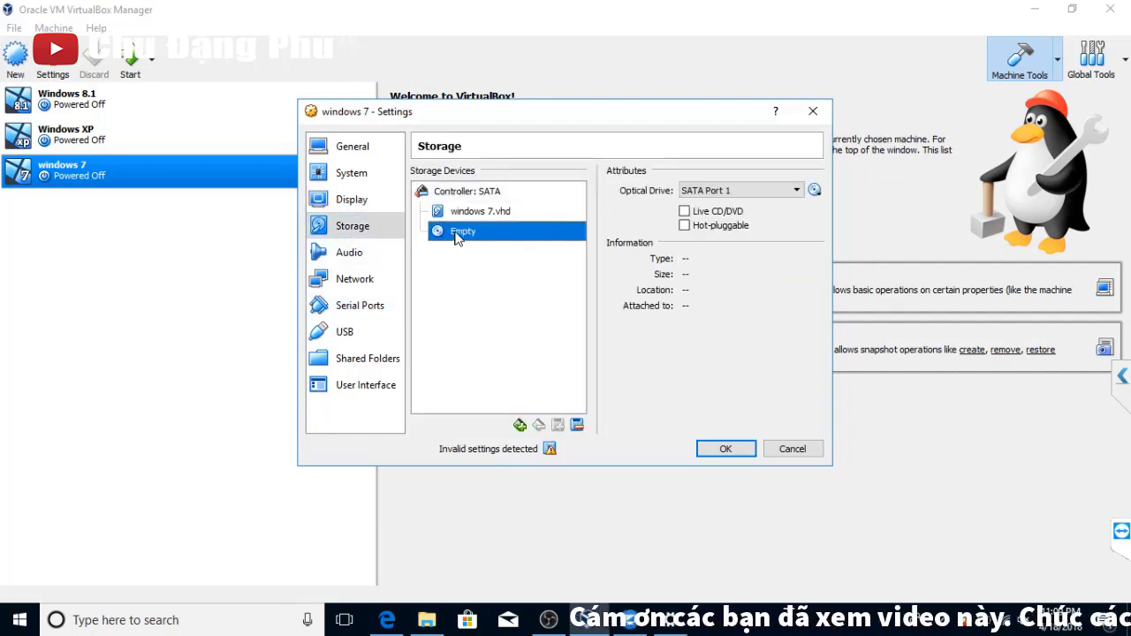
click(814, 189)
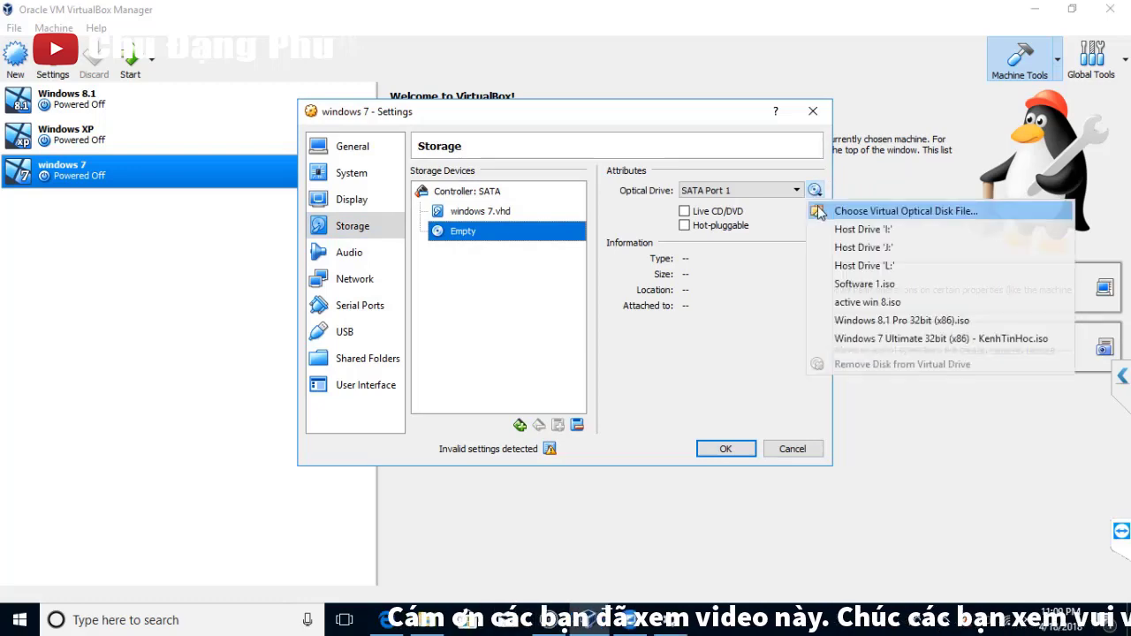
click(864, 212)
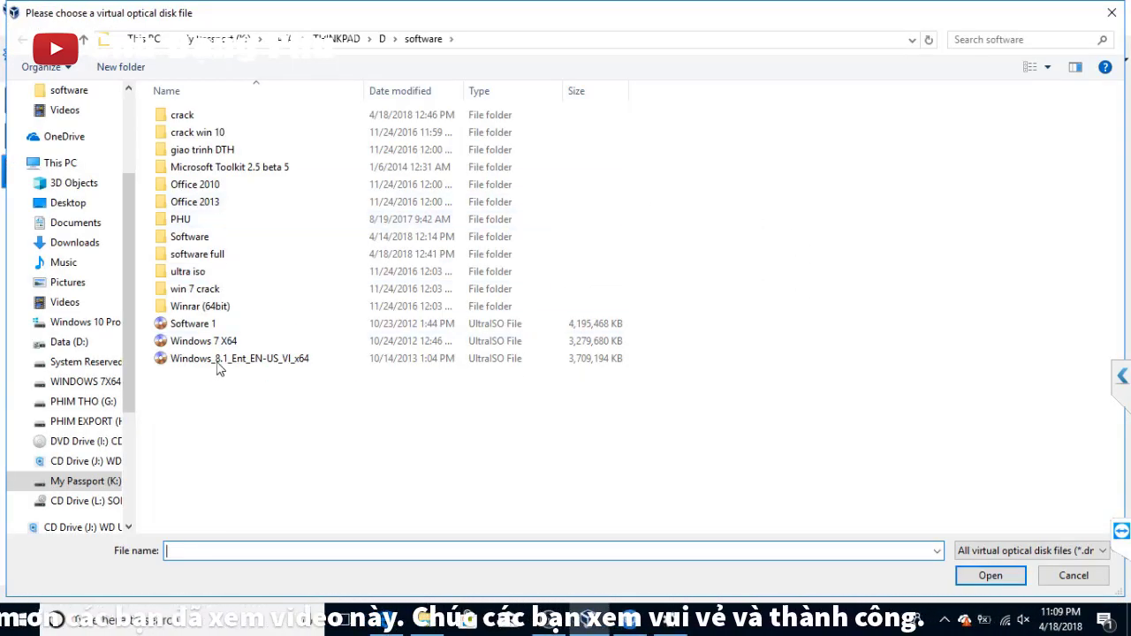
click(80, 484)
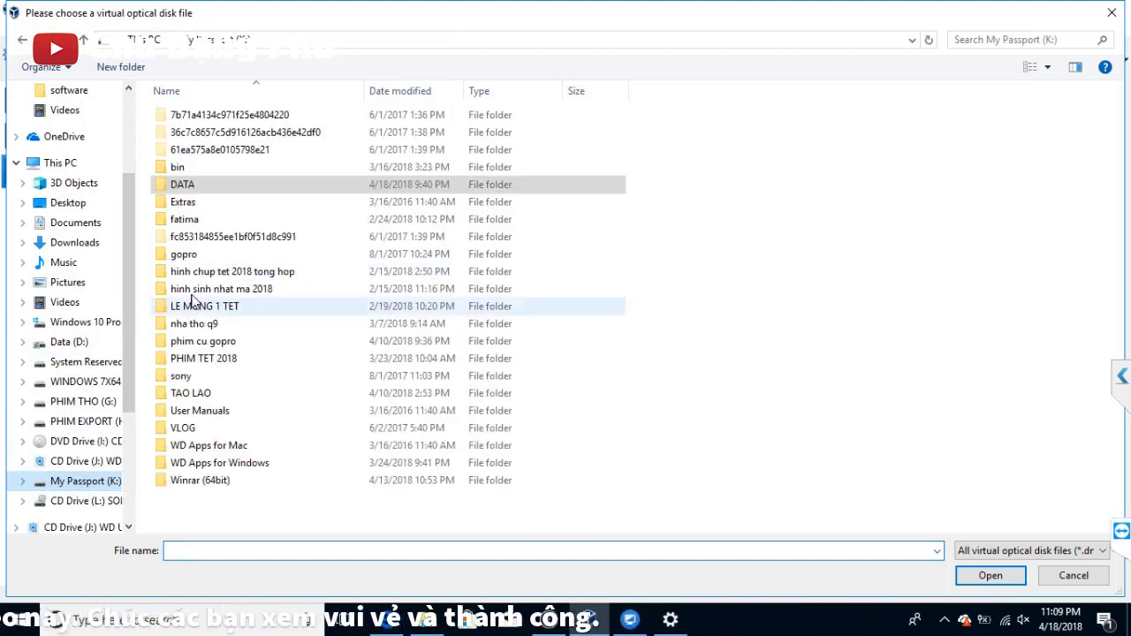
double_click(165, 191)
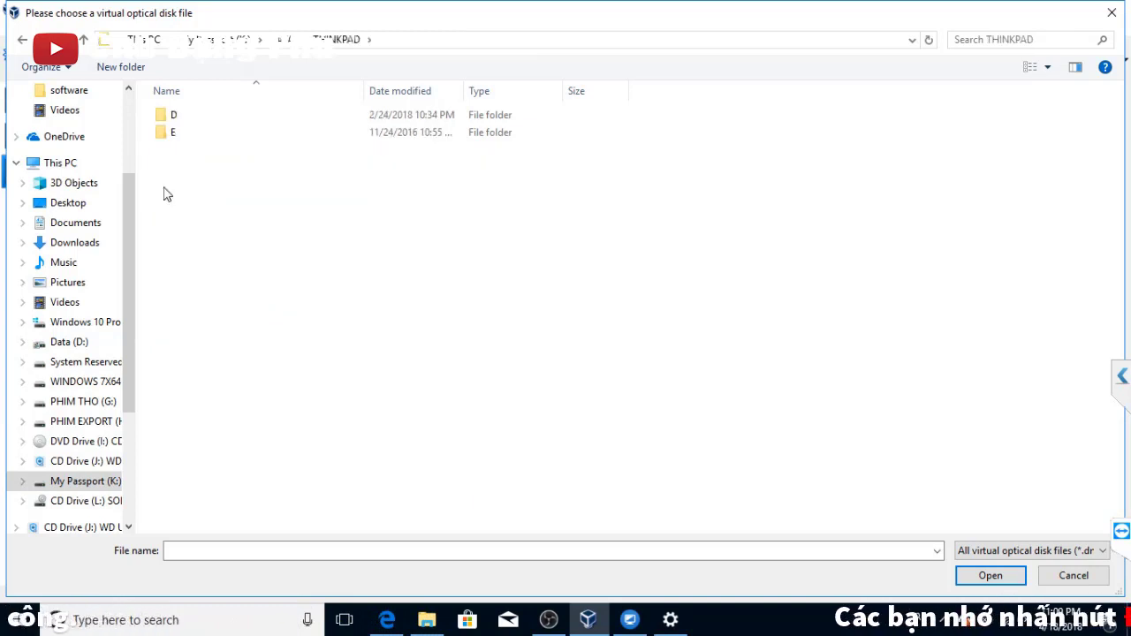
click(279, 46)
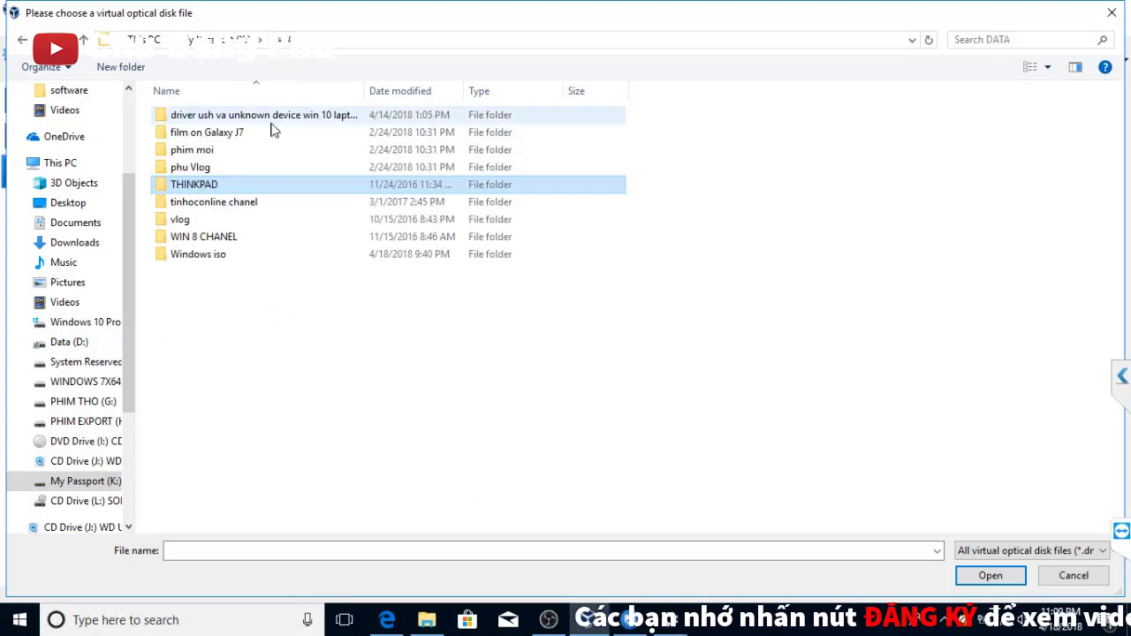
click(201, 258)
double_click(202, 256)
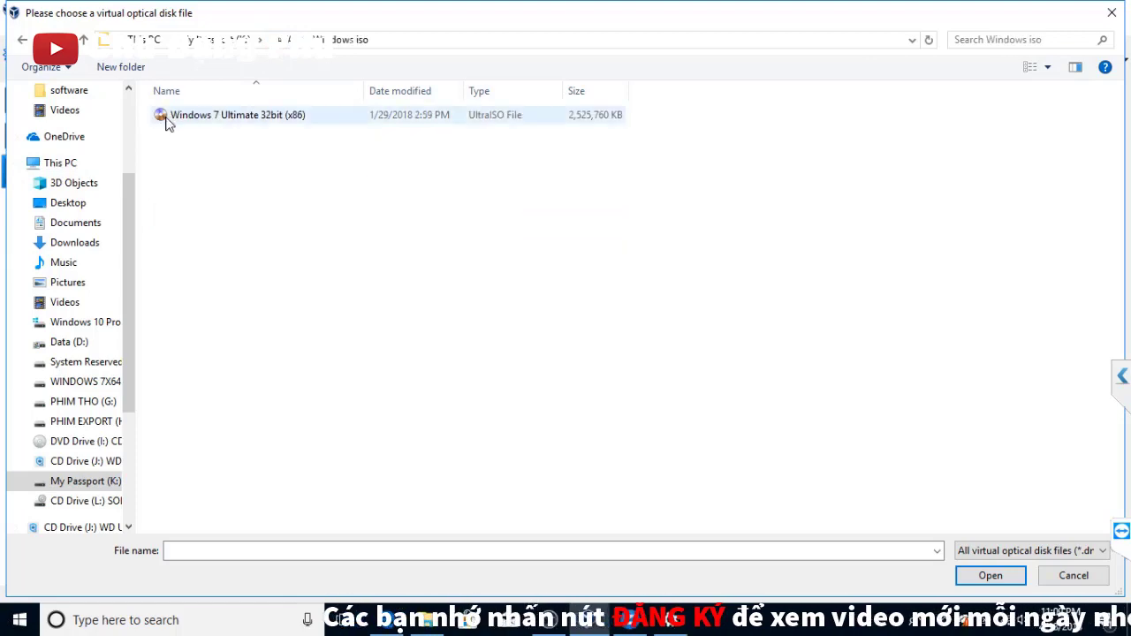
click(227, 121)
click(964, 576)
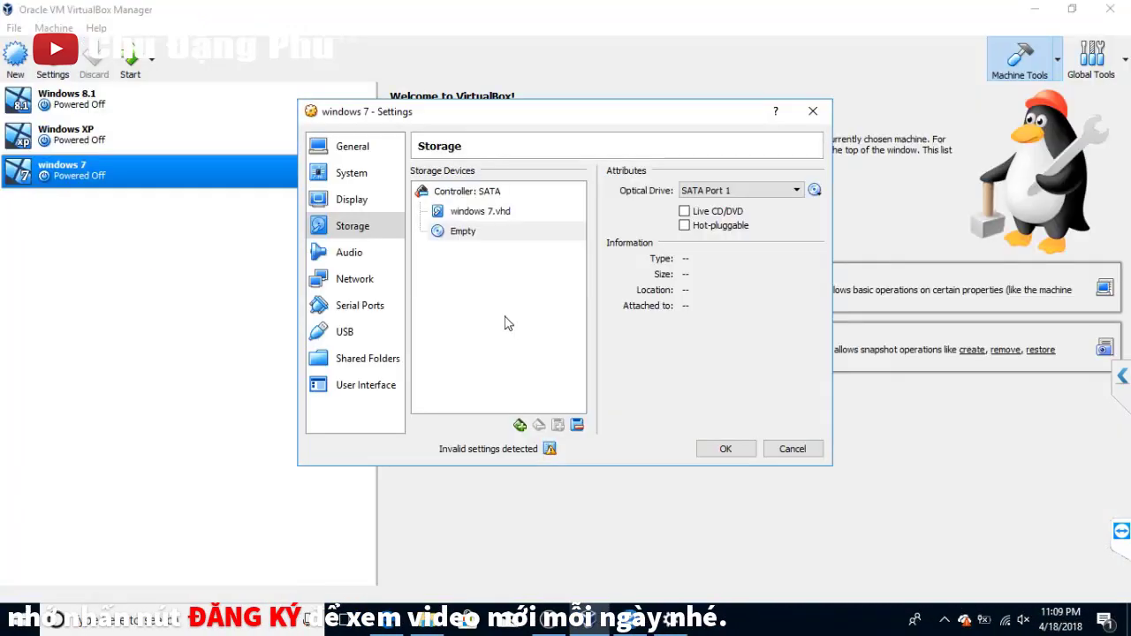
click(718, 448)
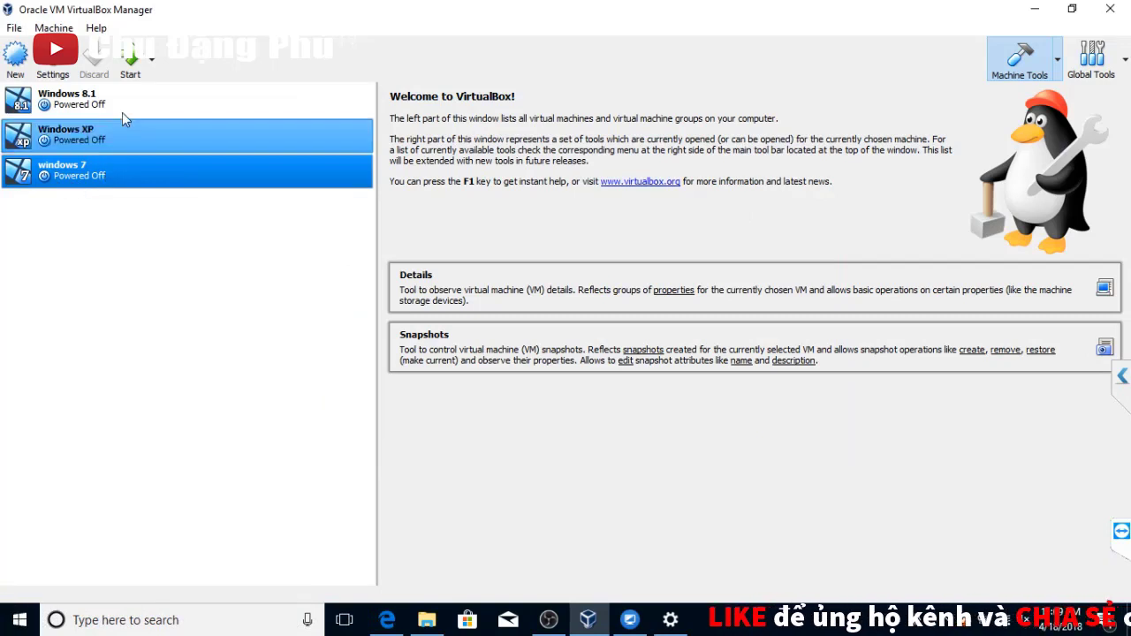
- Start the windows 7 virtual machine, minimize the VirtualBox Manager and maximize the machine's window
click(132, 60)
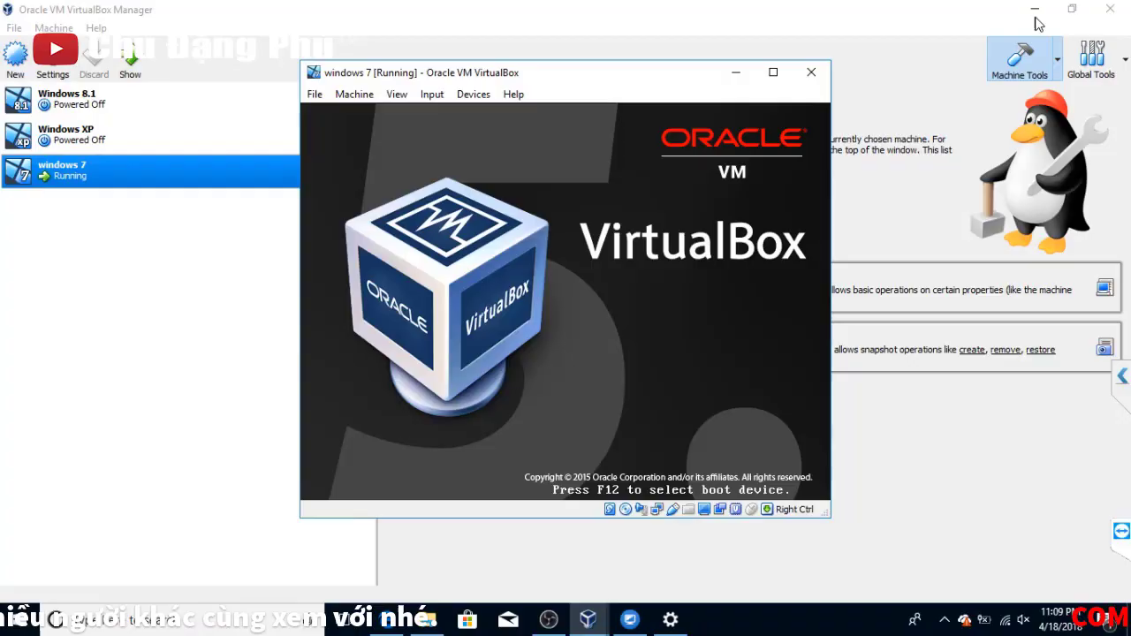
click(1035, 9)
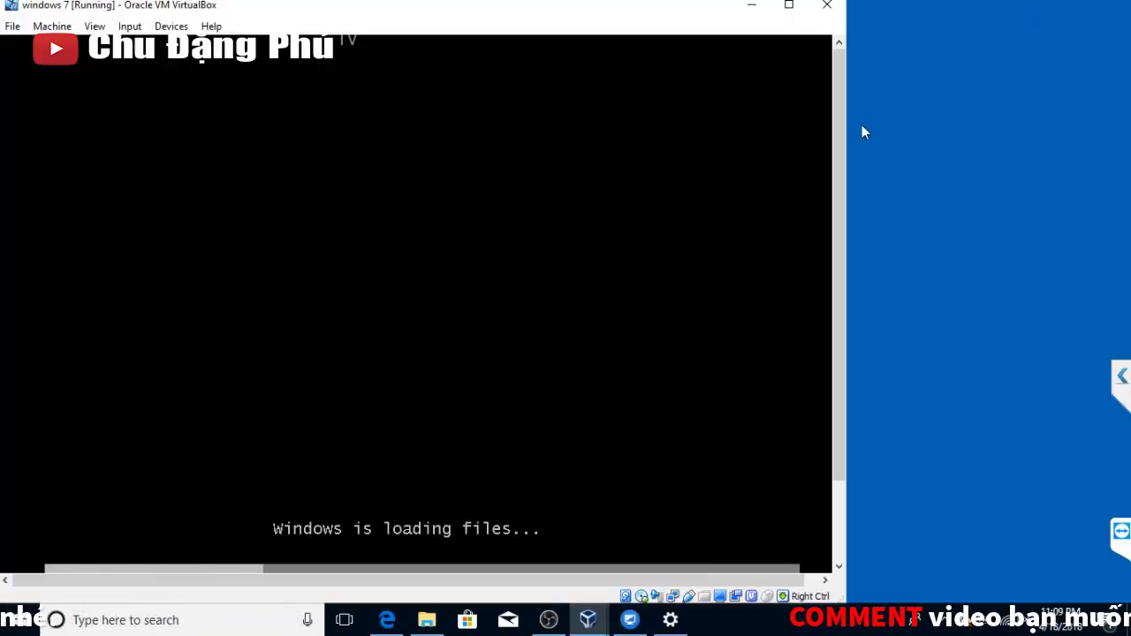
drag(841, 125, 843, 171)
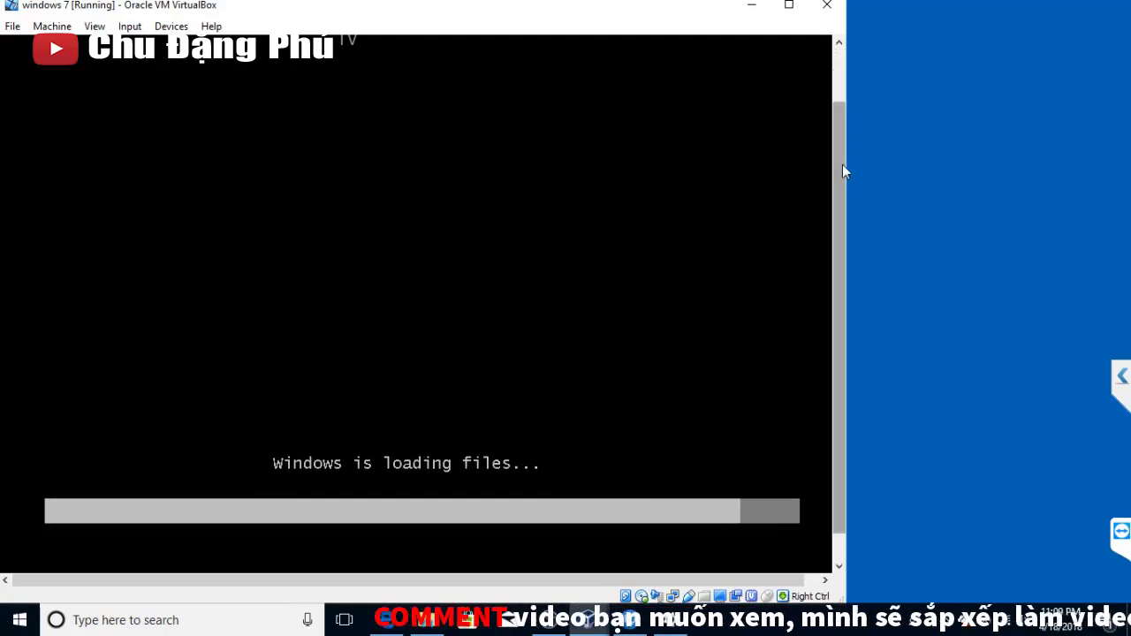
click(787, 11)
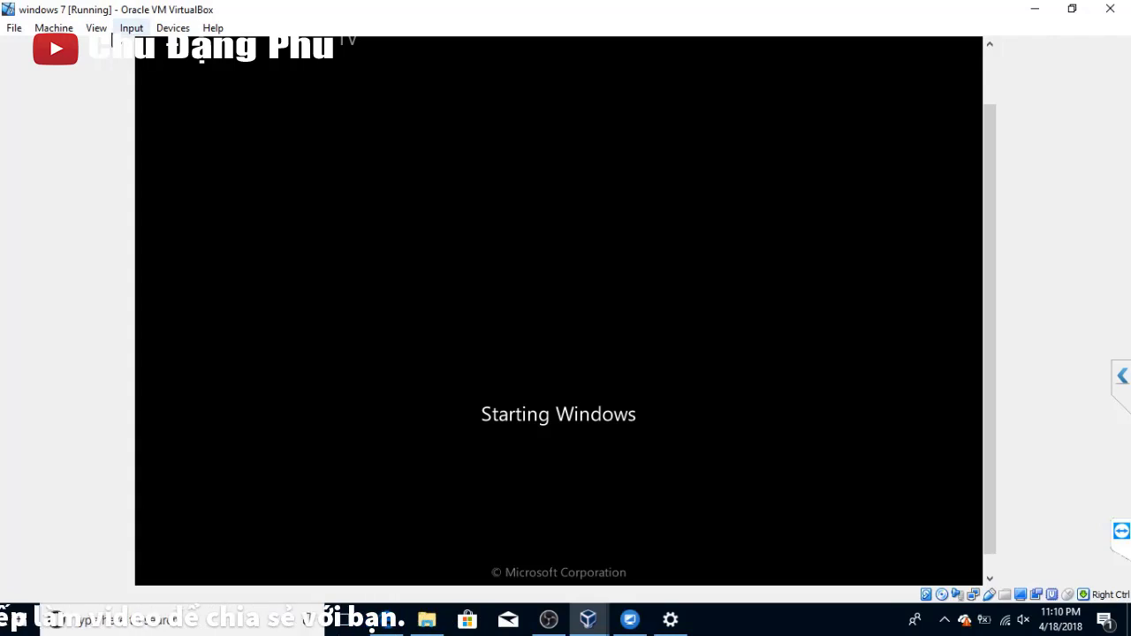
- Adjust the virtual machine's window to the guest display size and move it so its title bar is fully on screen
click(97, 27)
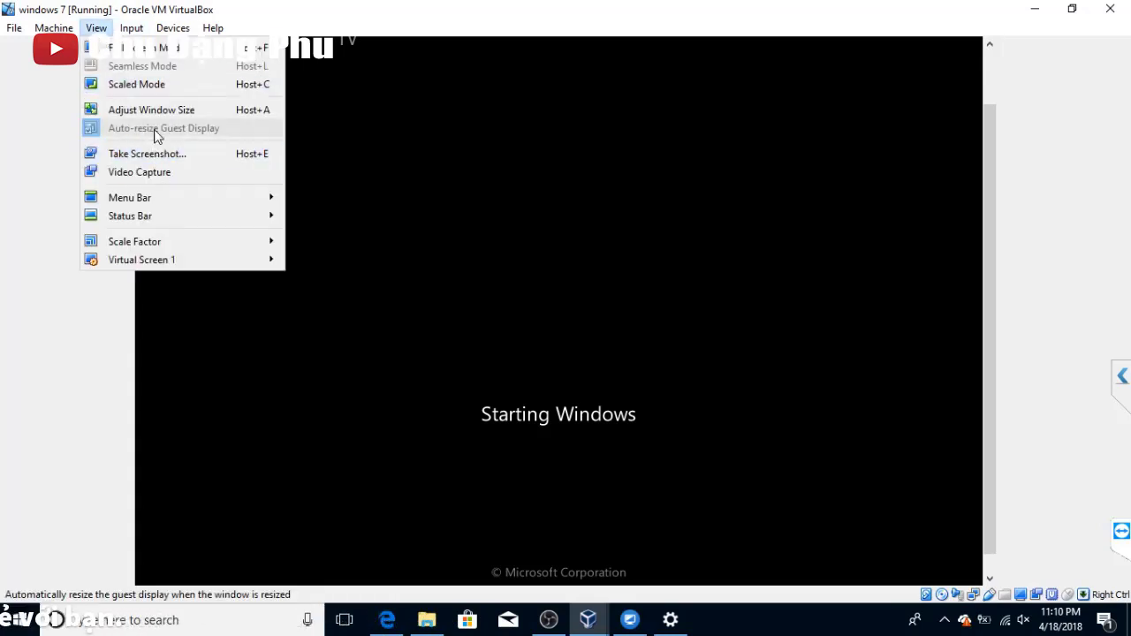
click(170, 110)
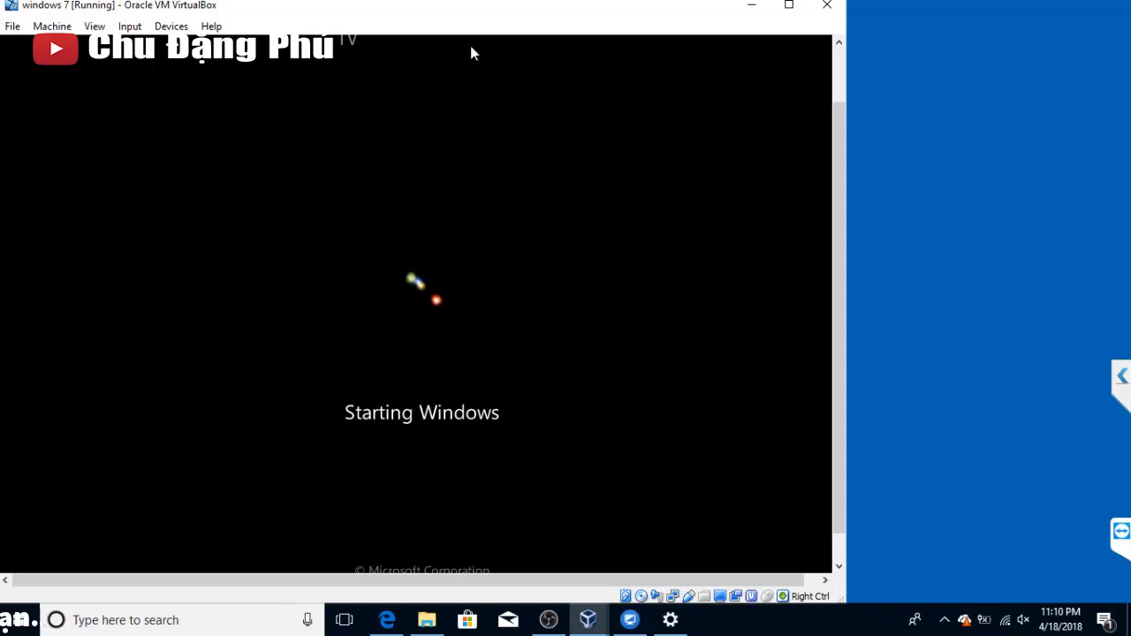
drag(484, 15, 646, 45)
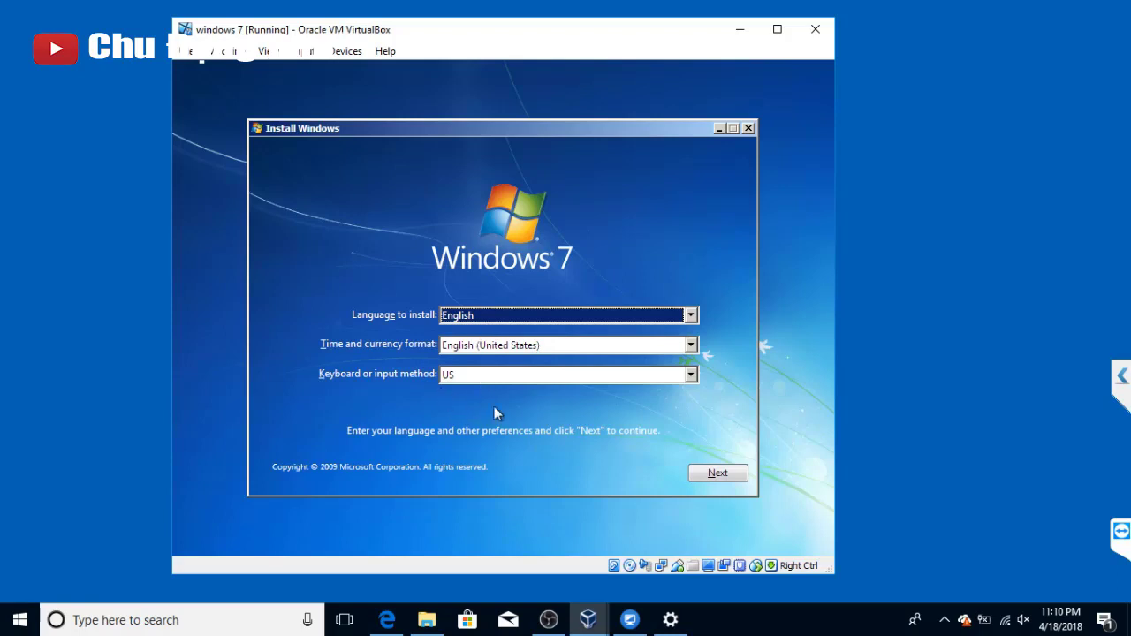
- Start the Windows installation with the English language and US keyboard settings and select the Windows 7 Ultimate x86 edition
click(707, 475)
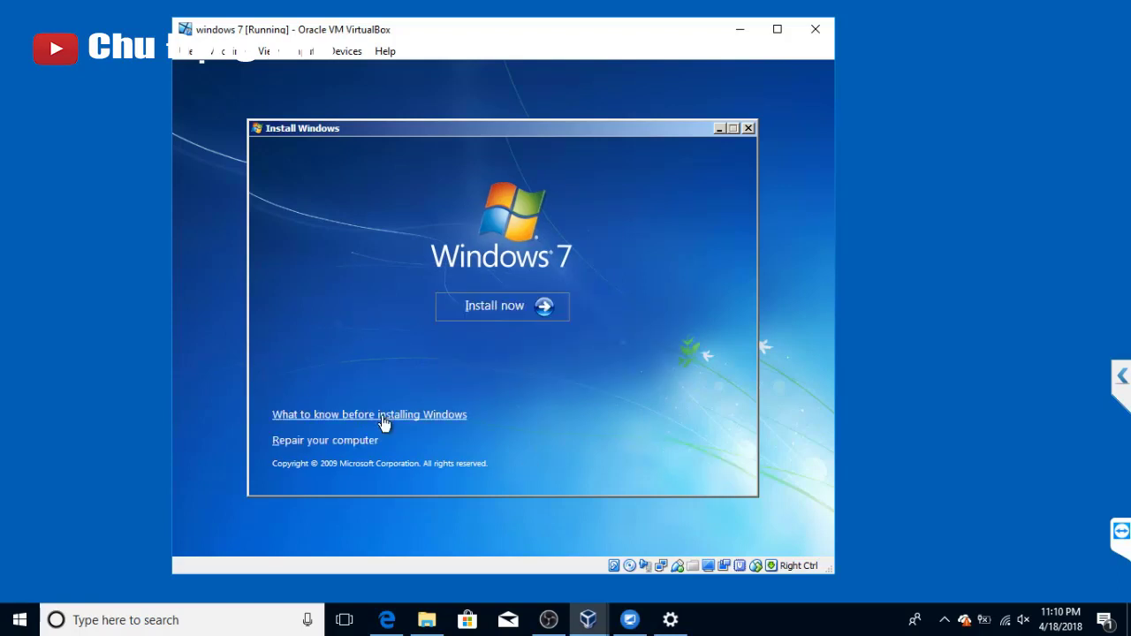
click(496, 315)
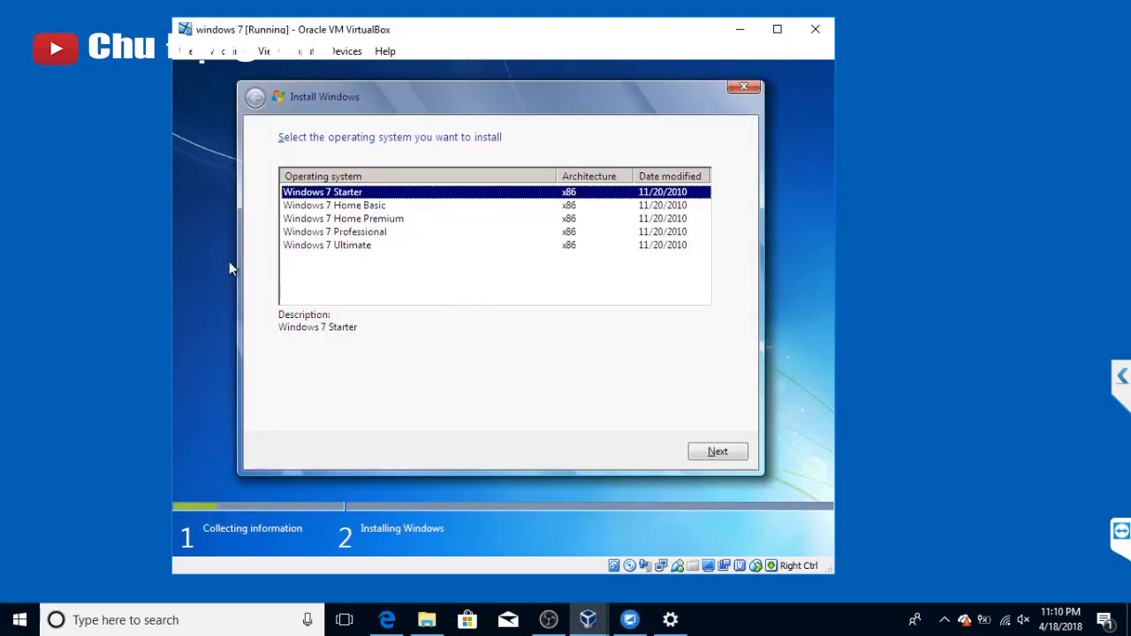
click(295, 244)
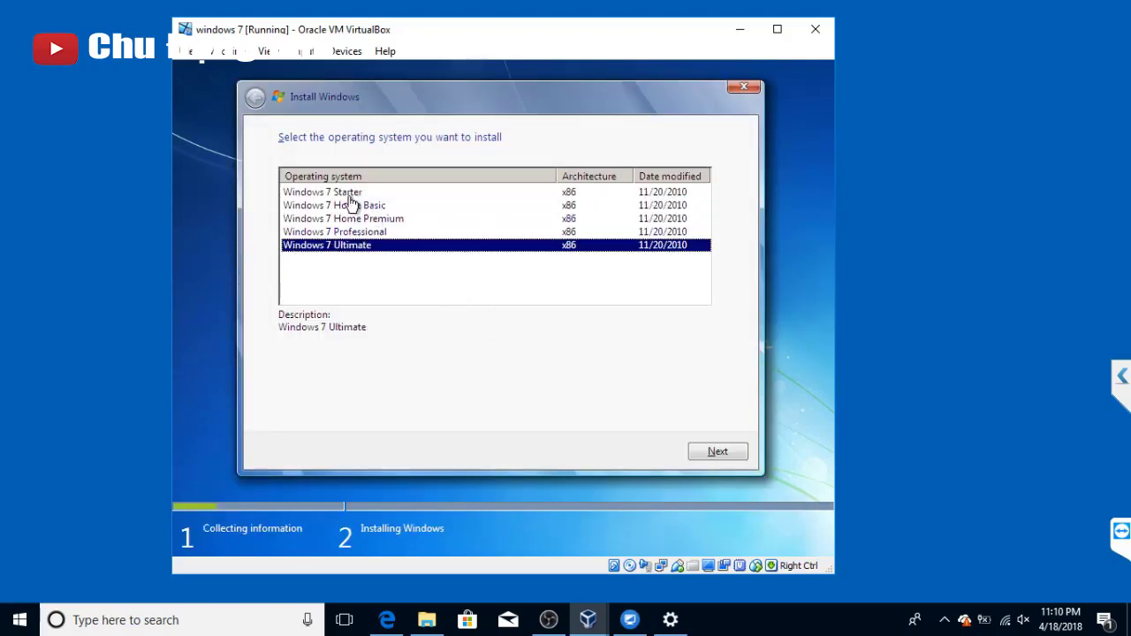
click(713, 452)
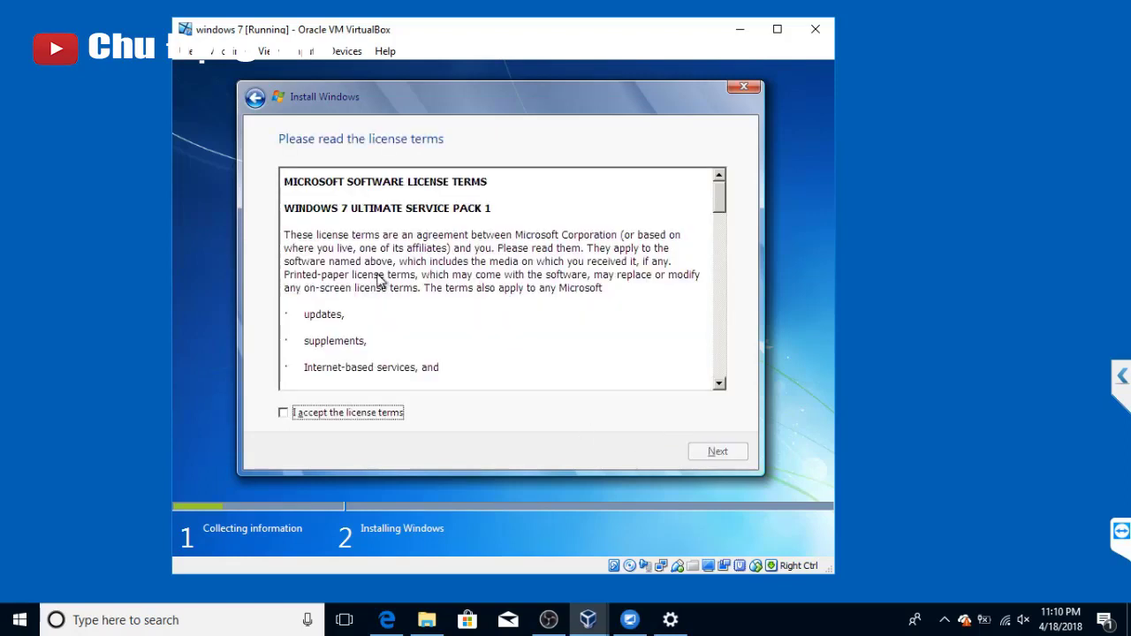
- Accept the license terms and choose the Custom (advanced) installation type
click(357, 419)
click(718, 453)
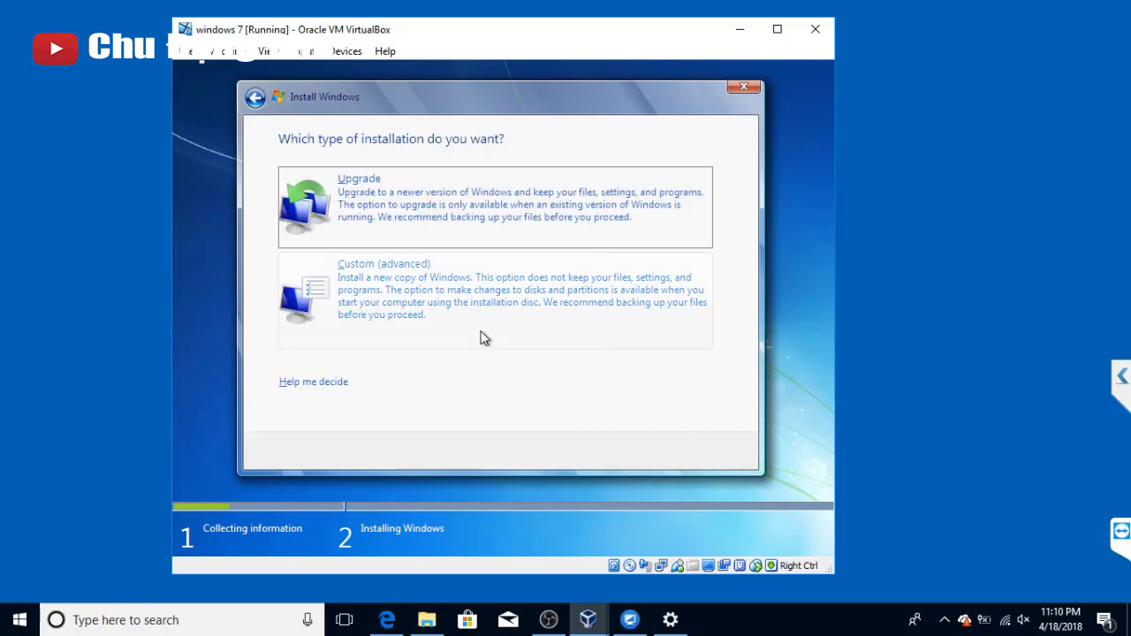
click(448, 302)
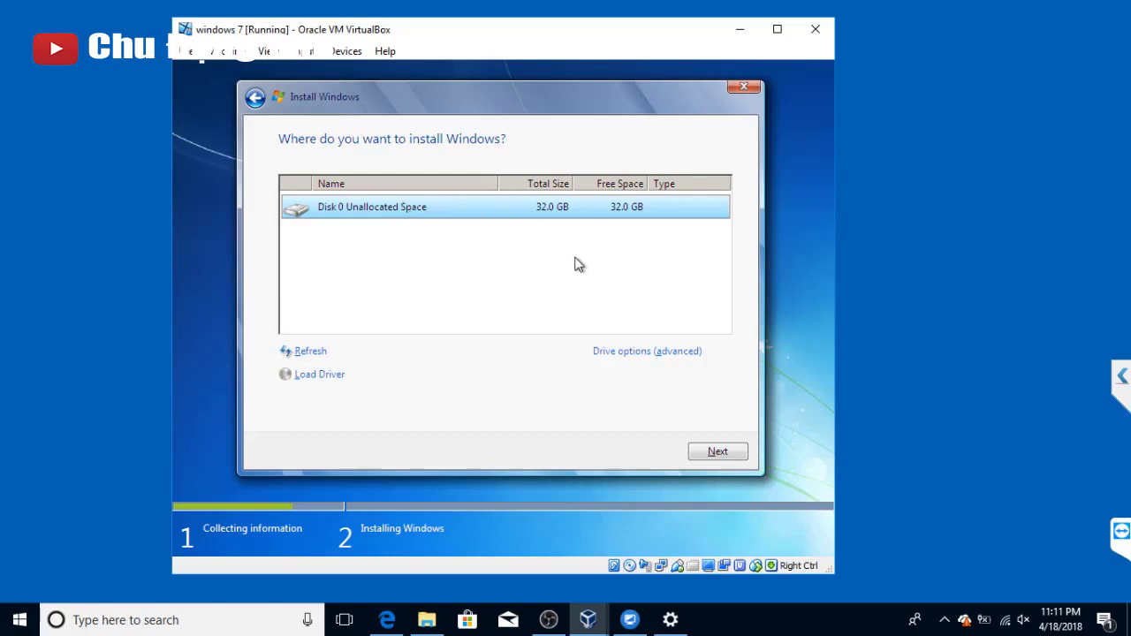
- Create a 32768 MB partition from Disk 0's unallocated space and install Windows on Disk 0 Partition 2
click(632, 353)
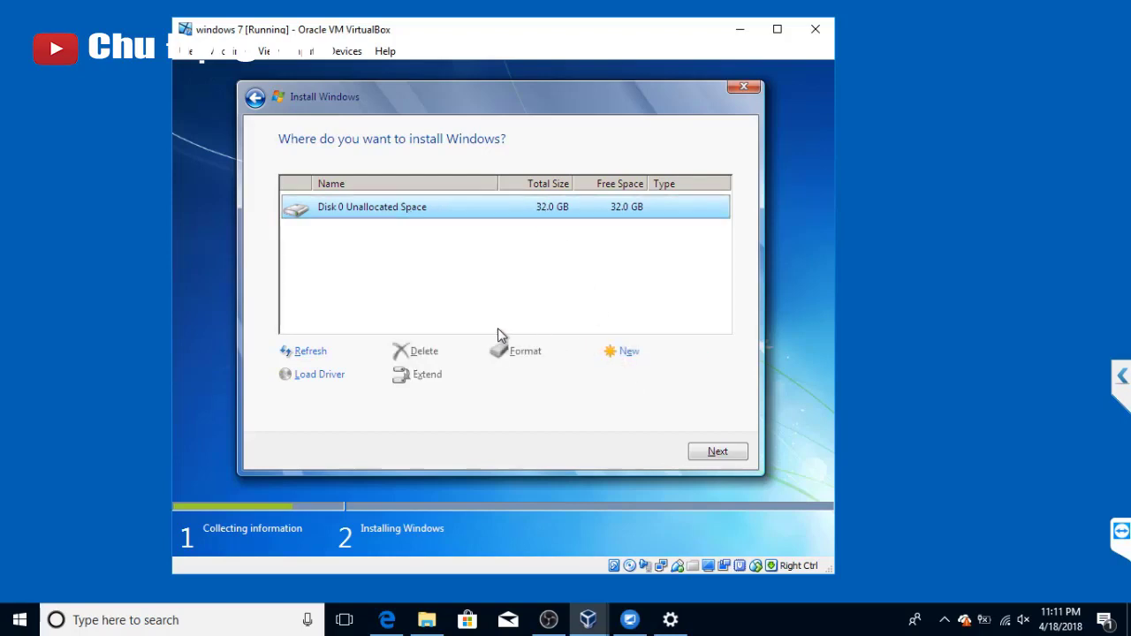
click(627, 353)
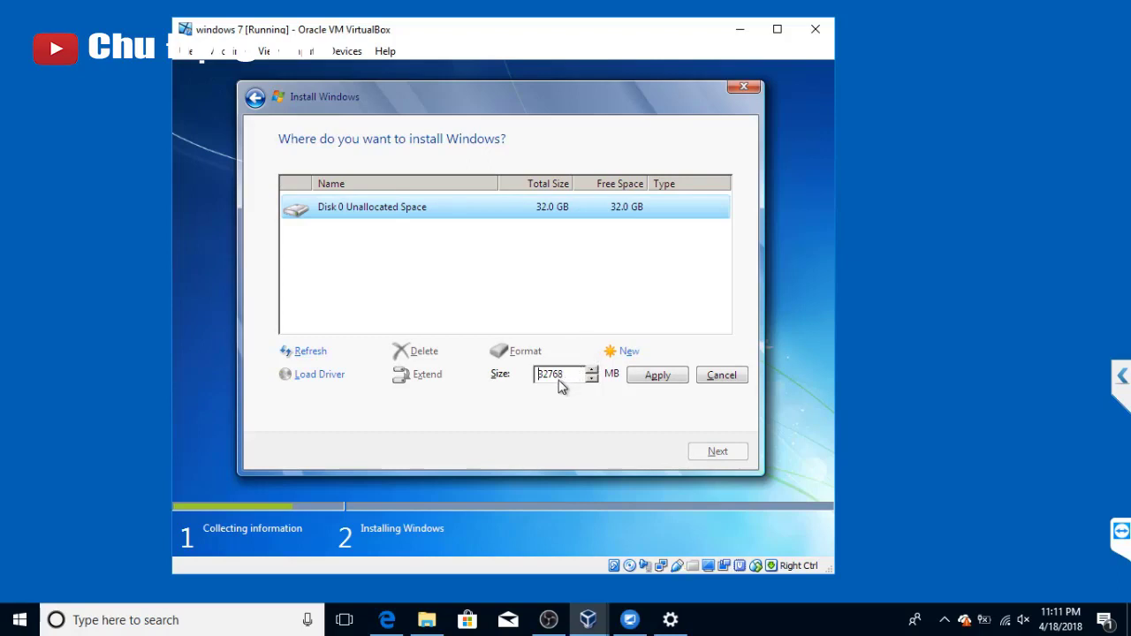
click(651, 378)
click(606, 380)
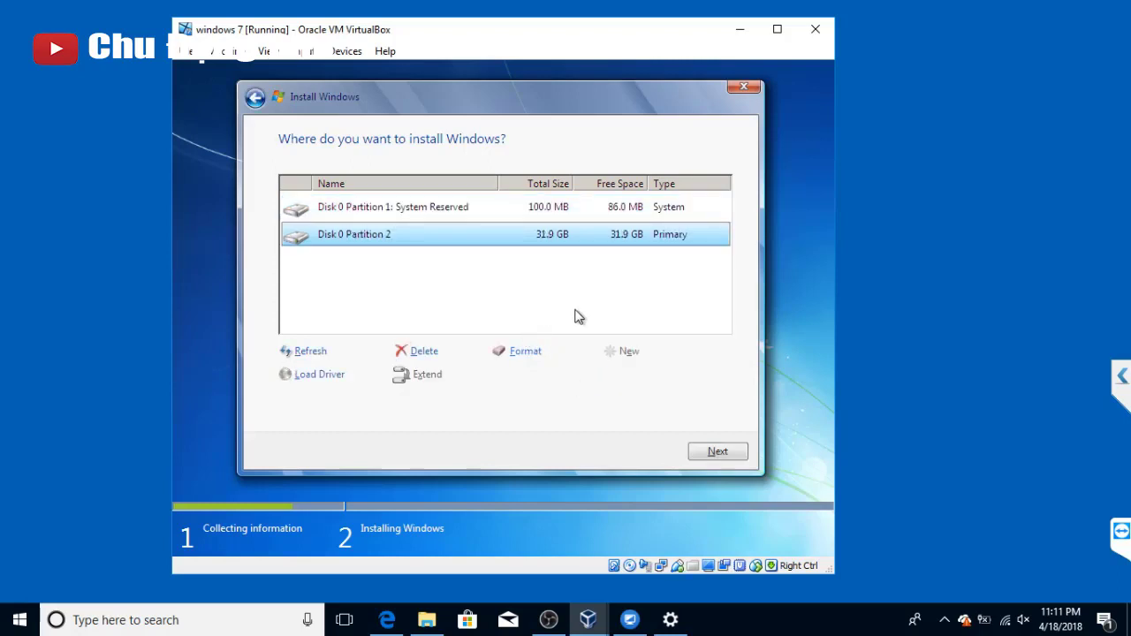
click(697, 455)
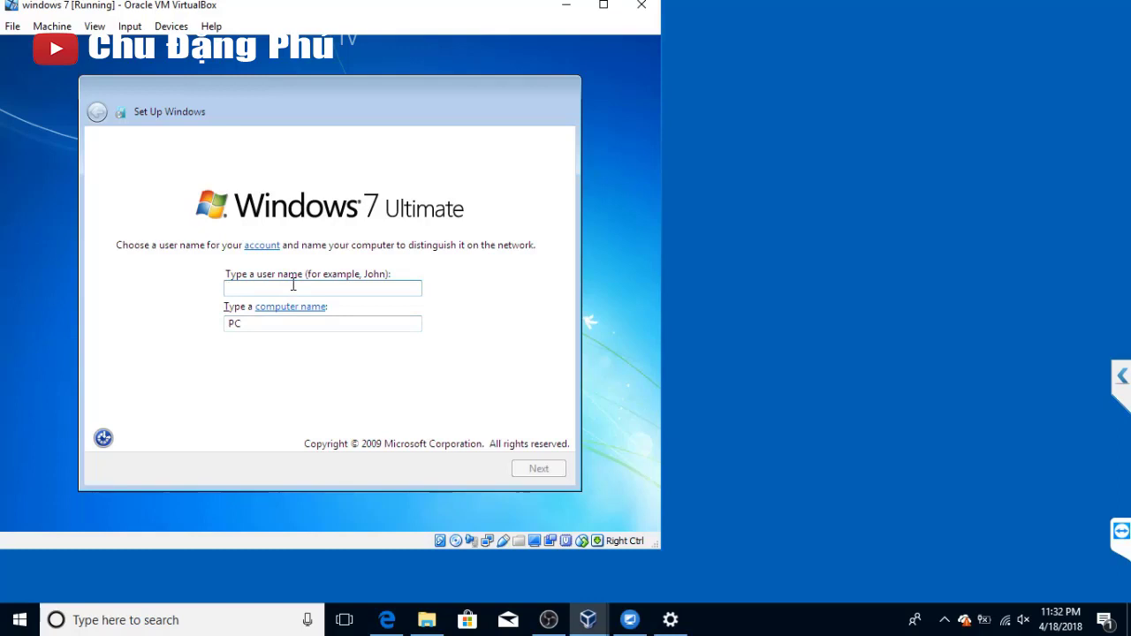
- Set the user name to Win7 and the computer name to Win7x64, and continue the Windows setup
text(Win)
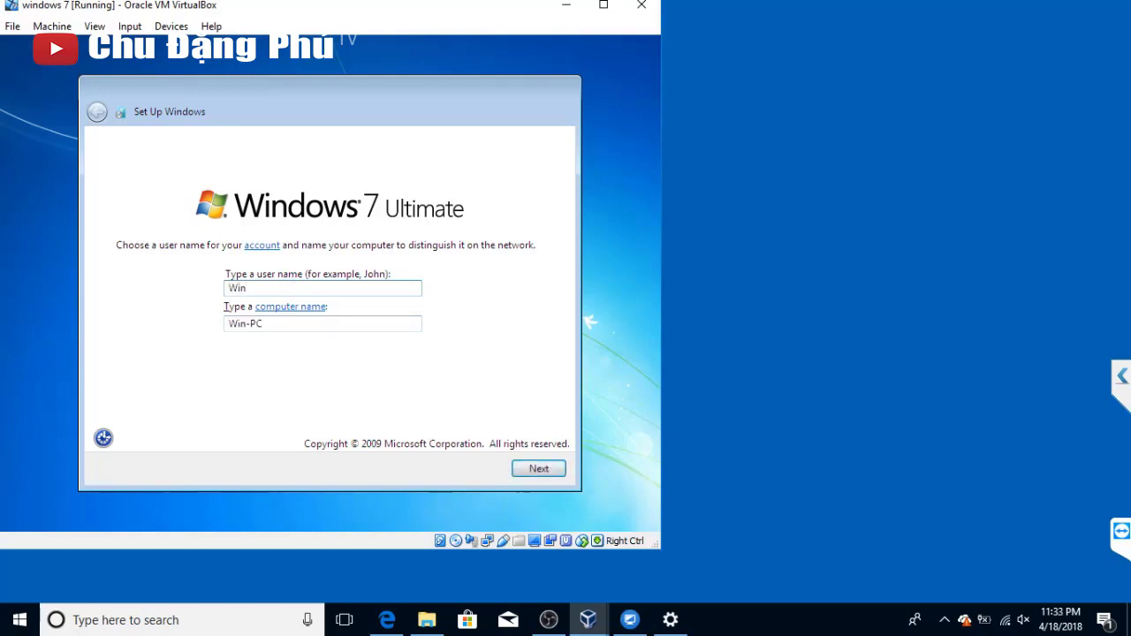
text(7)
double_click(253, 324)
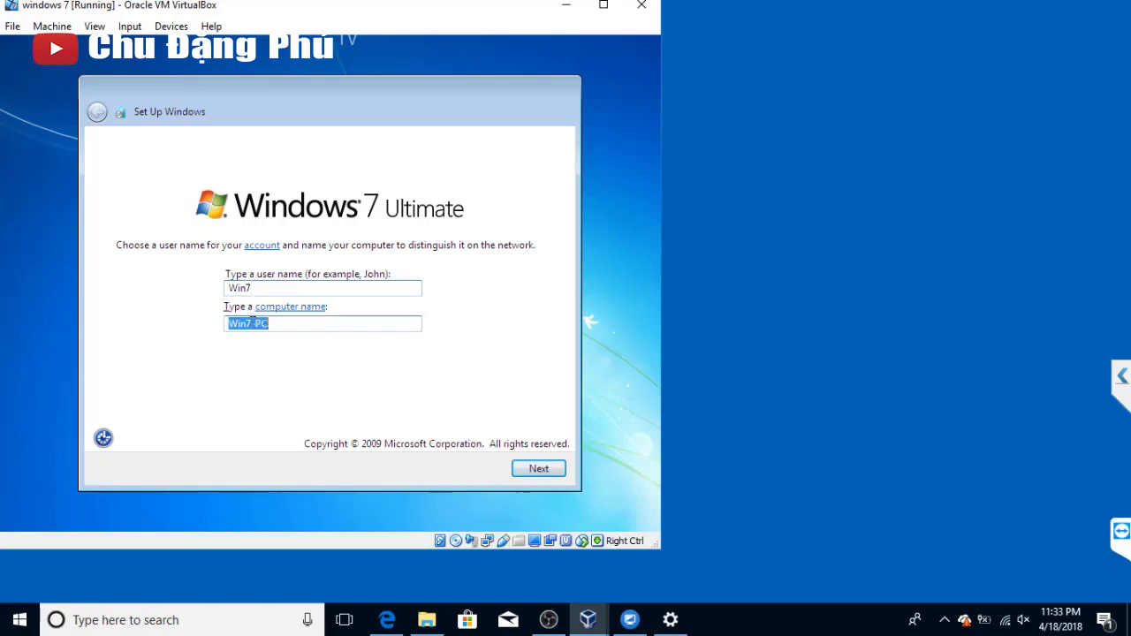
click(280, 323)
drag(269, 324, 251, 321)
text(x64)
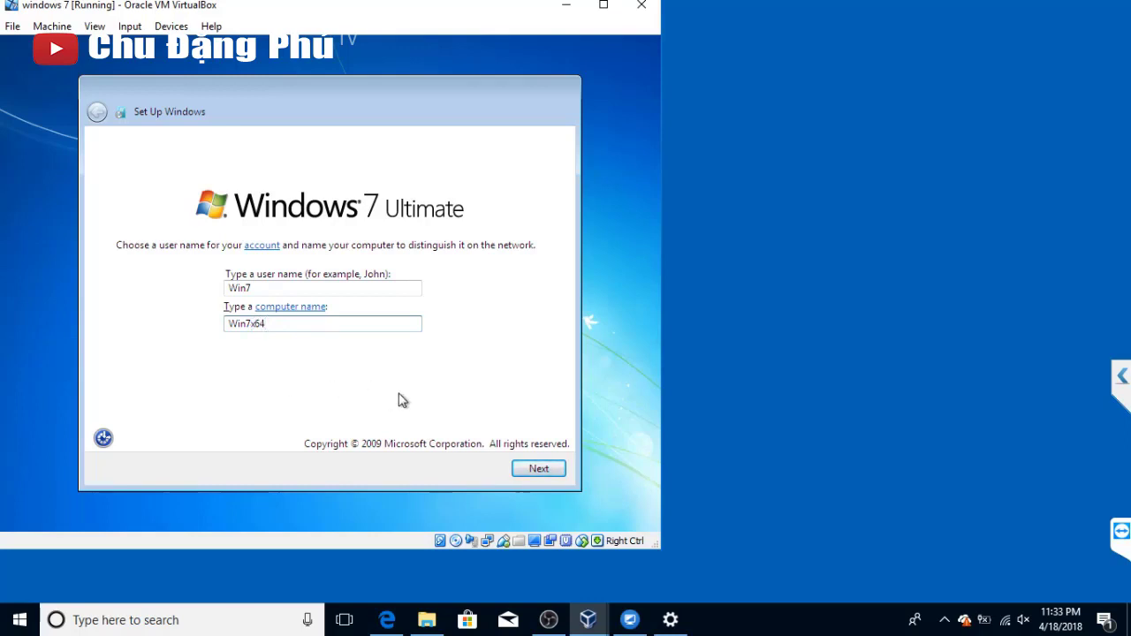
click(516, 464)
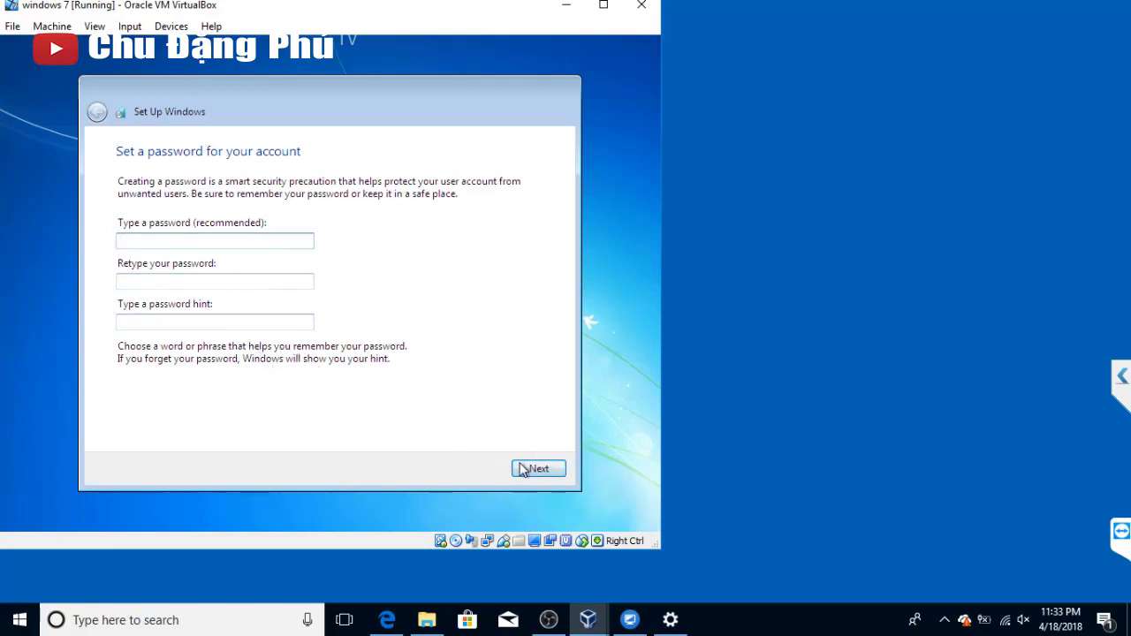
- Continue without an account password or product key, and choose Ask me later for the update protection settings
key(Return)
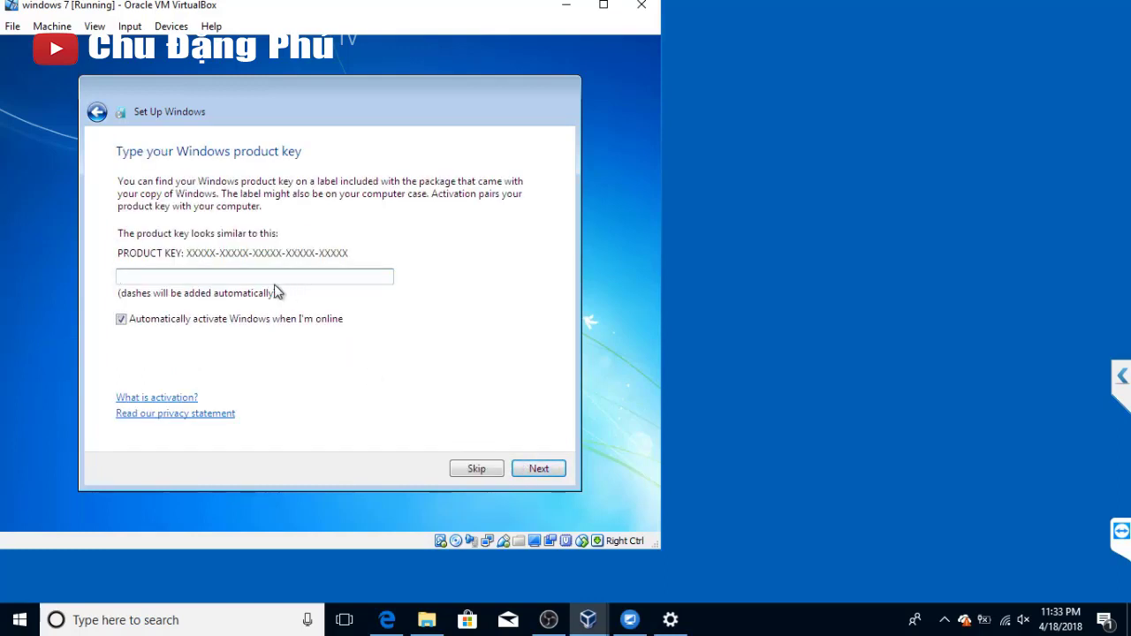
click(153, 322)
click(473, 468)
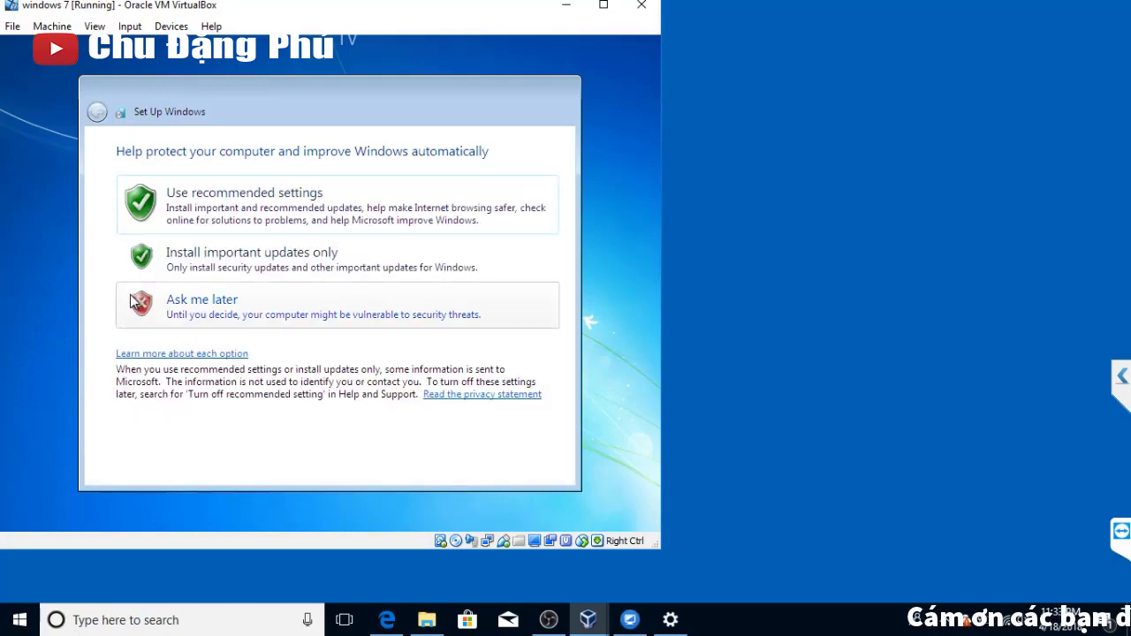
click(177, 305)
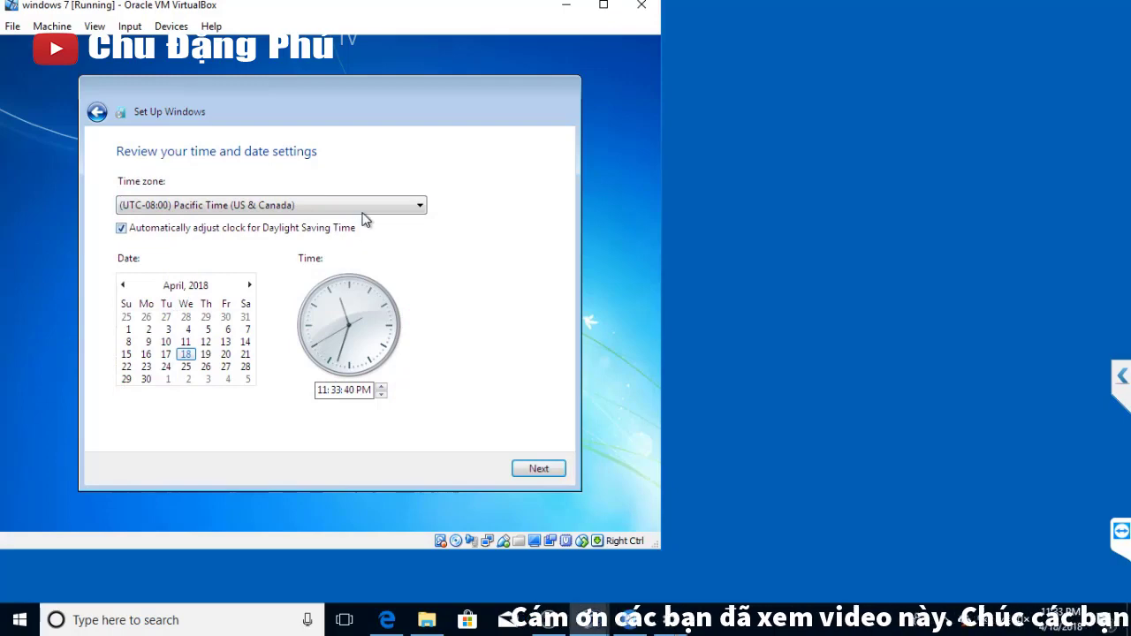
- Set the time zone to (UTC+07:00) Bangkok, Hanoi, Jakarta and choose Public network as the computer's location
click(364, 206)
drag(422, 152, 403, 231)
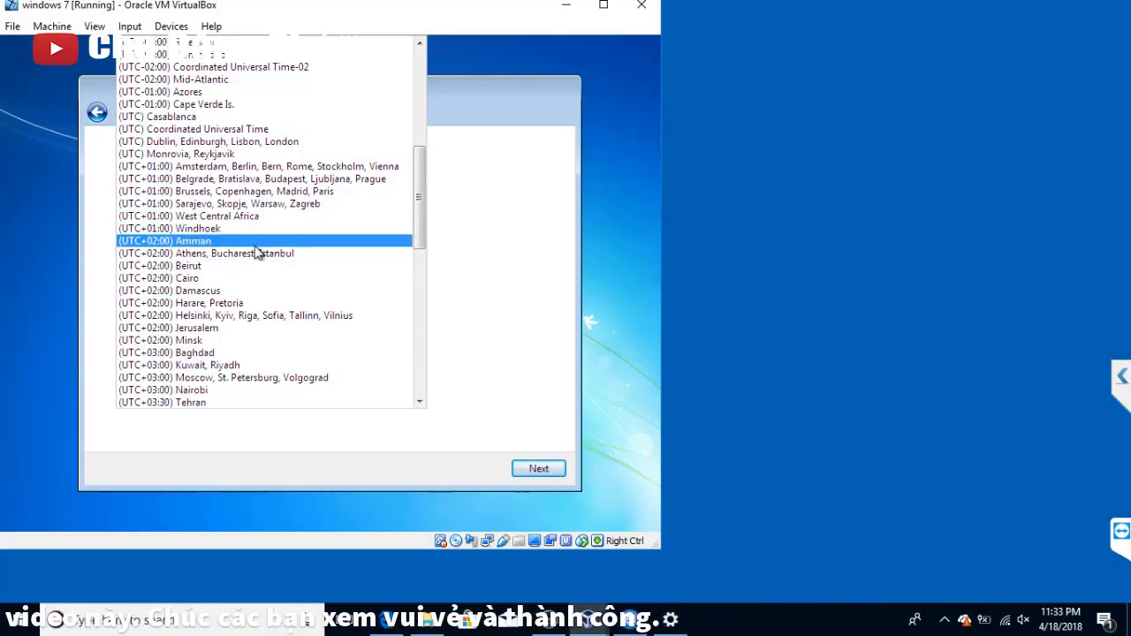
scroll(267, 349, down, 3)
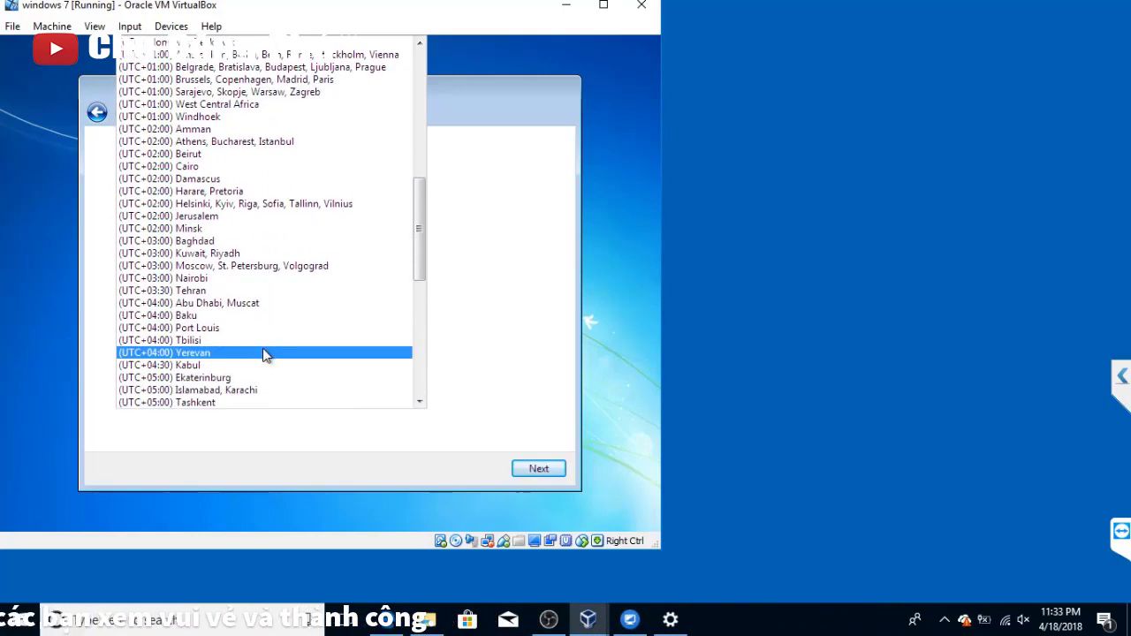
drag(420, 222, 419, 312)
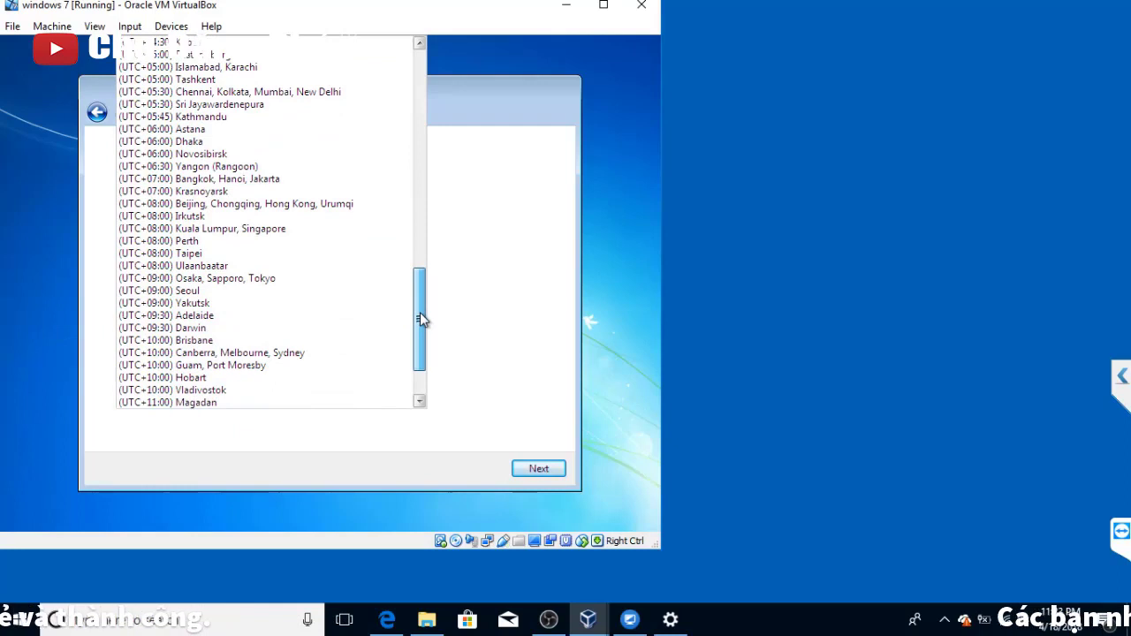
click(316, 180)
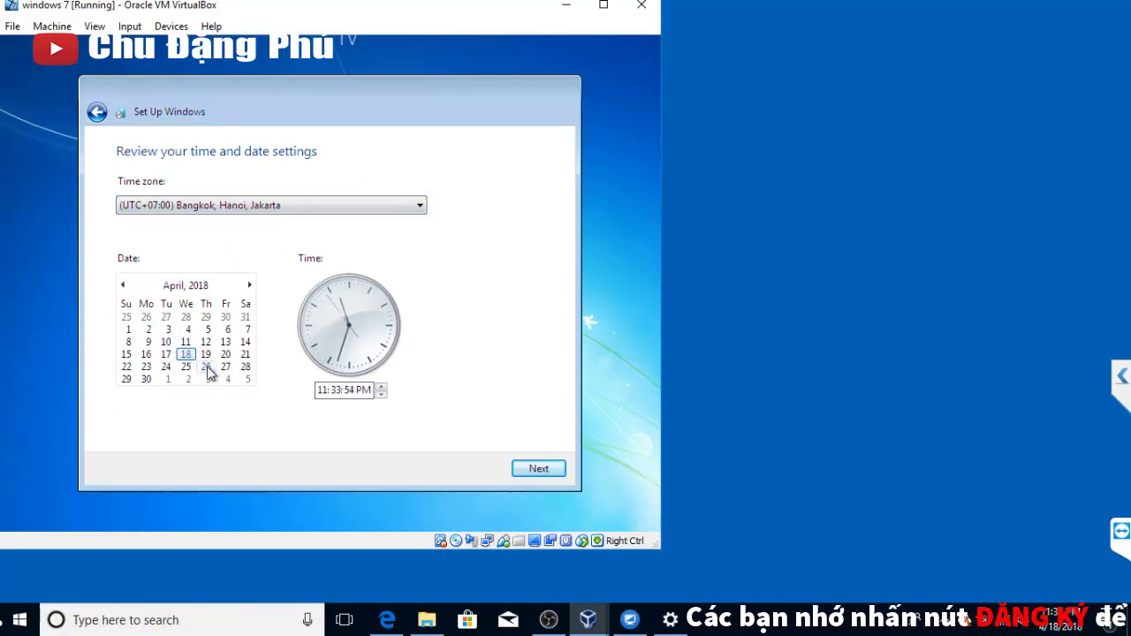
click(541, 470)
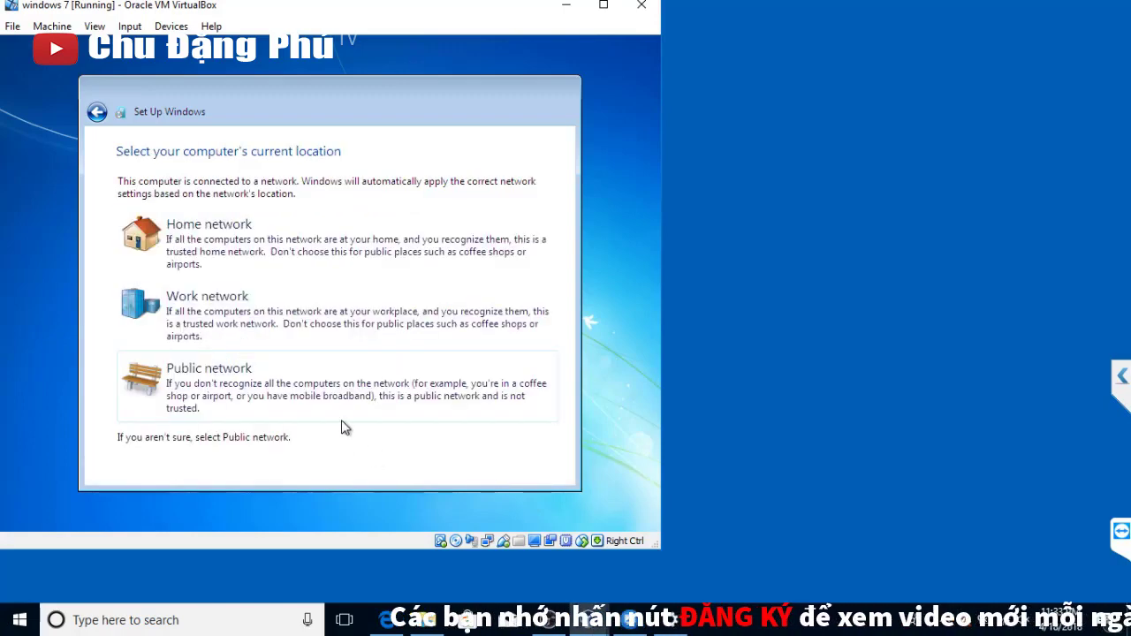
click(239, 394)
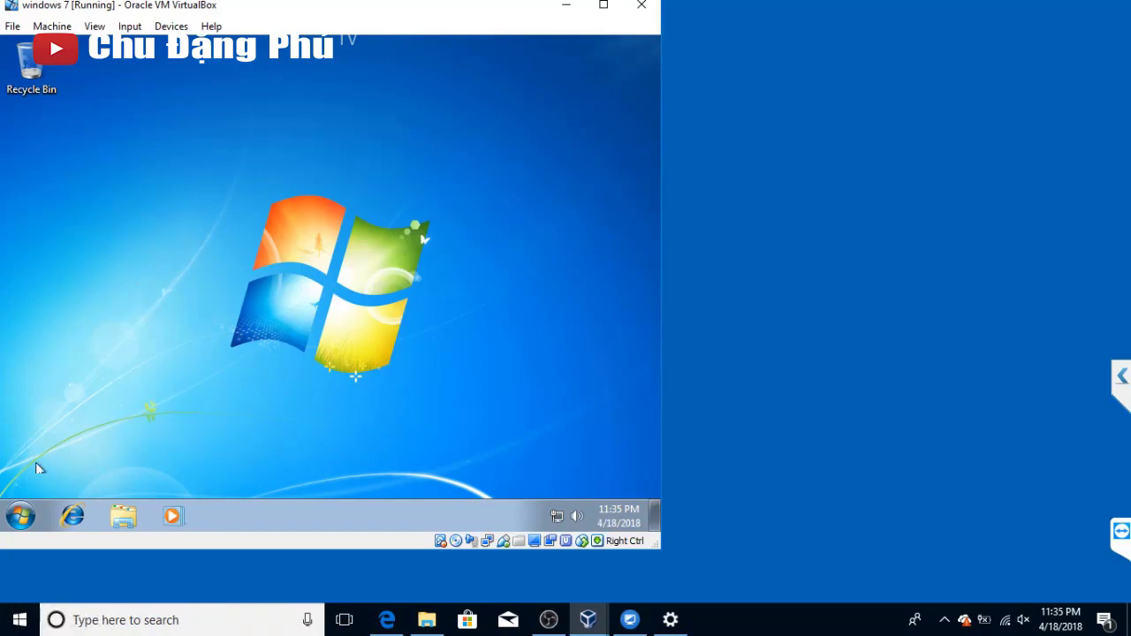
- Open Computer in the guest system to check its drives, and close the window
click(20, 515)
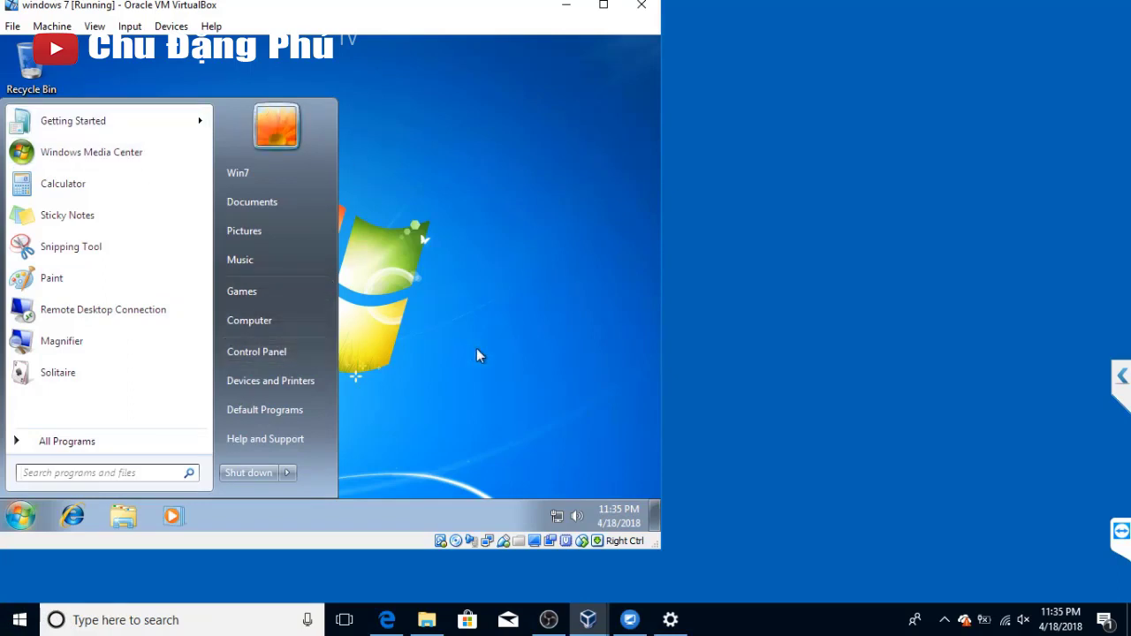
click(265, 323)
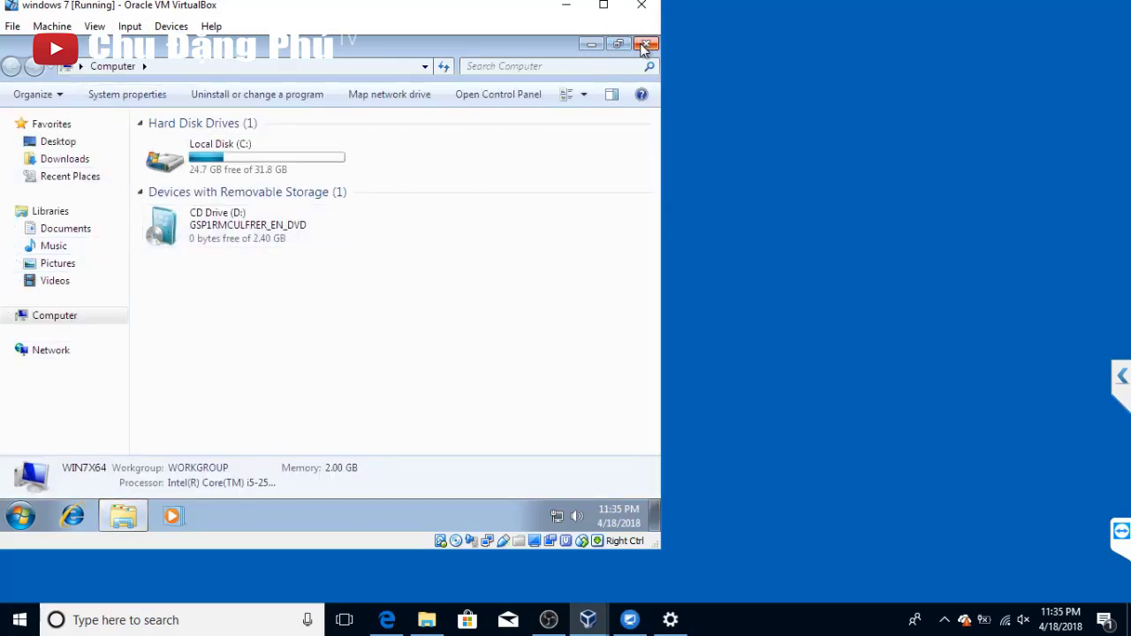
click(644, 44)
- View the guest computer's system properties down to the Windows activation section, and close the window
click(20, 516)
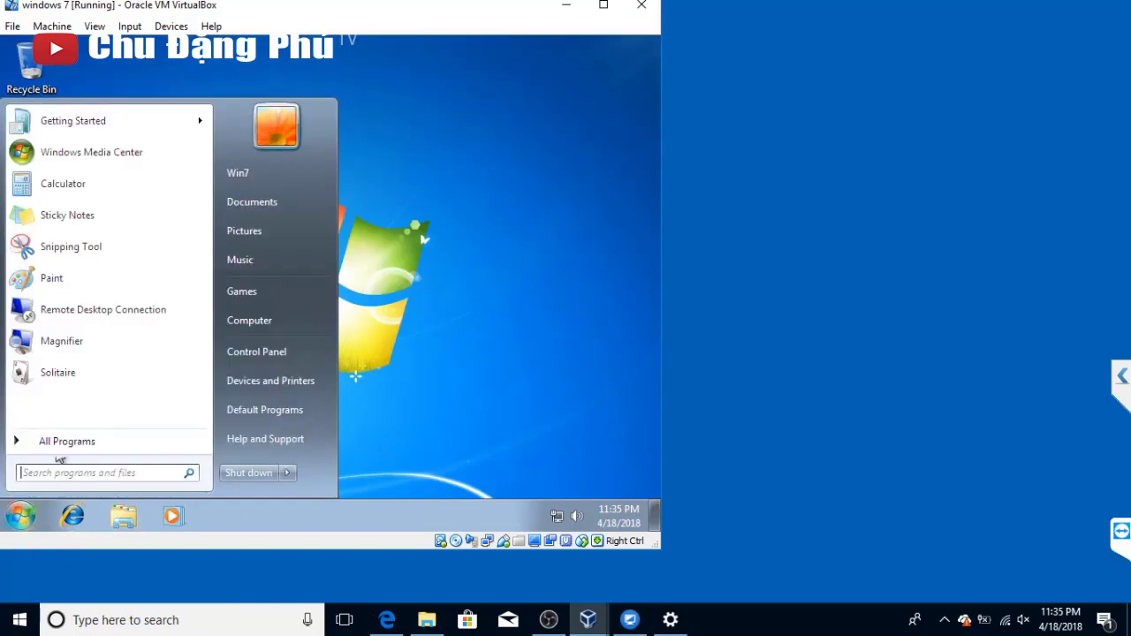
right_click(247, 318)
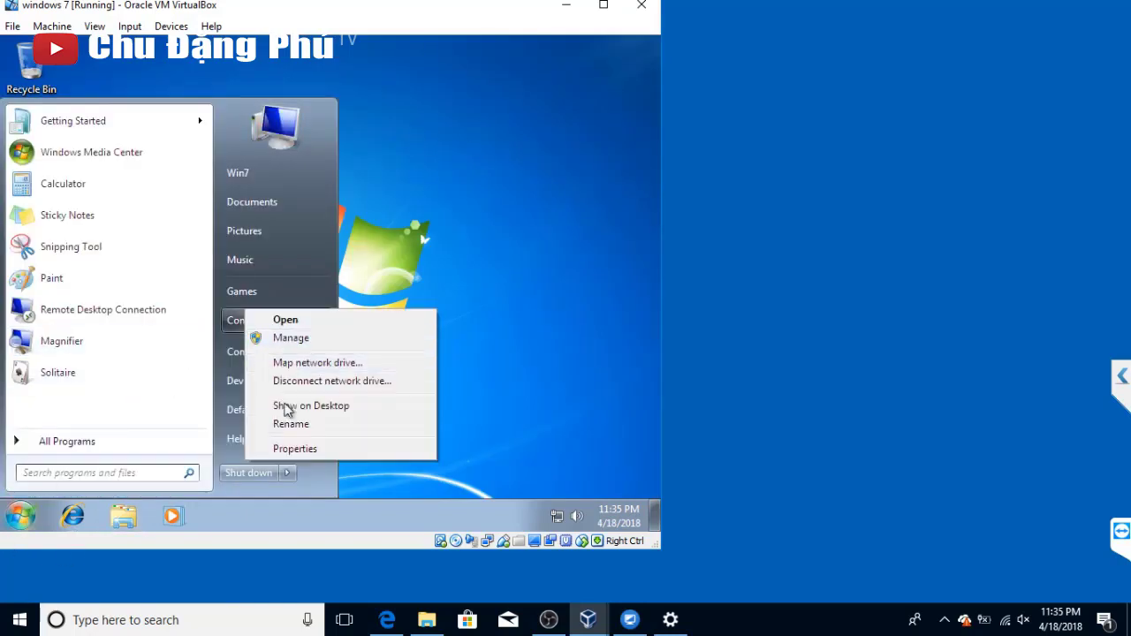
click(295, 449)
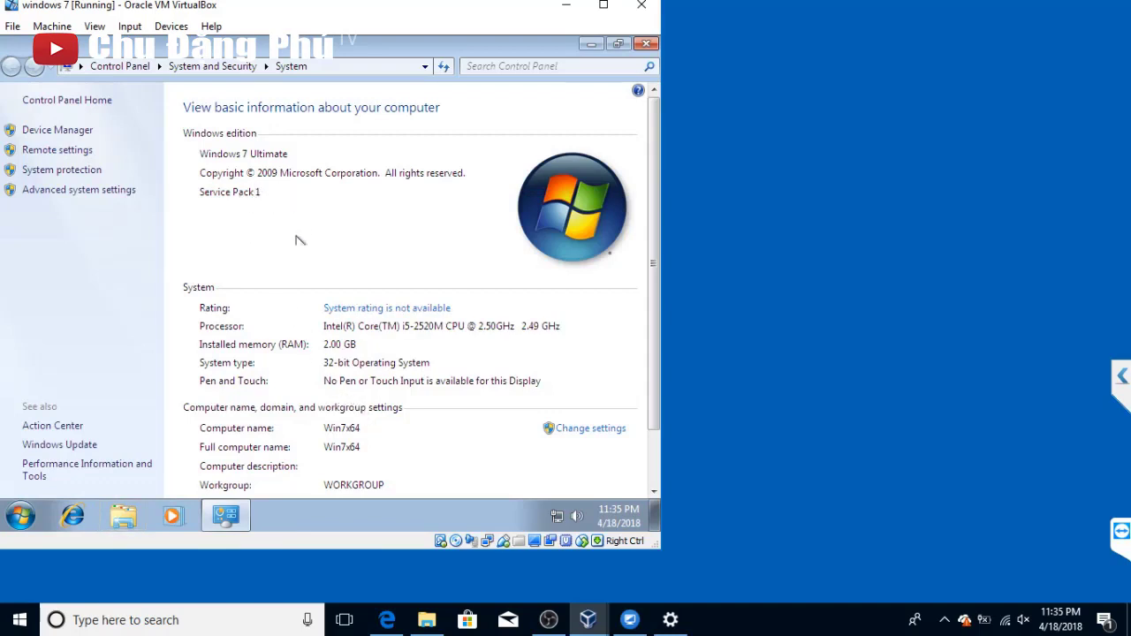
scroll(404, 411, down, 2)
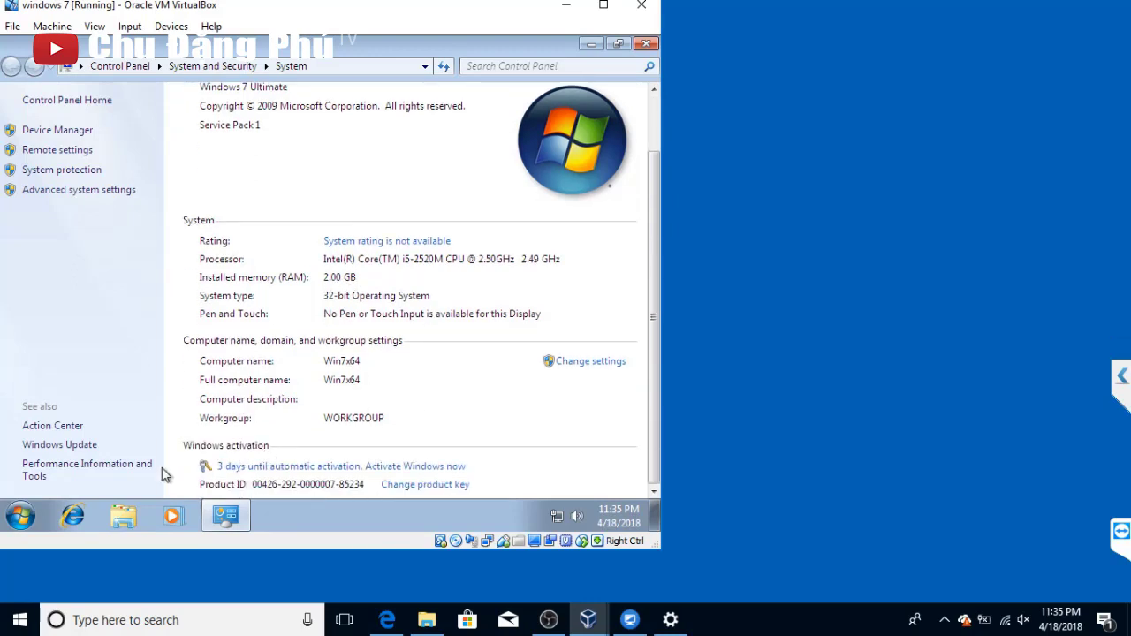
click(645, 44)
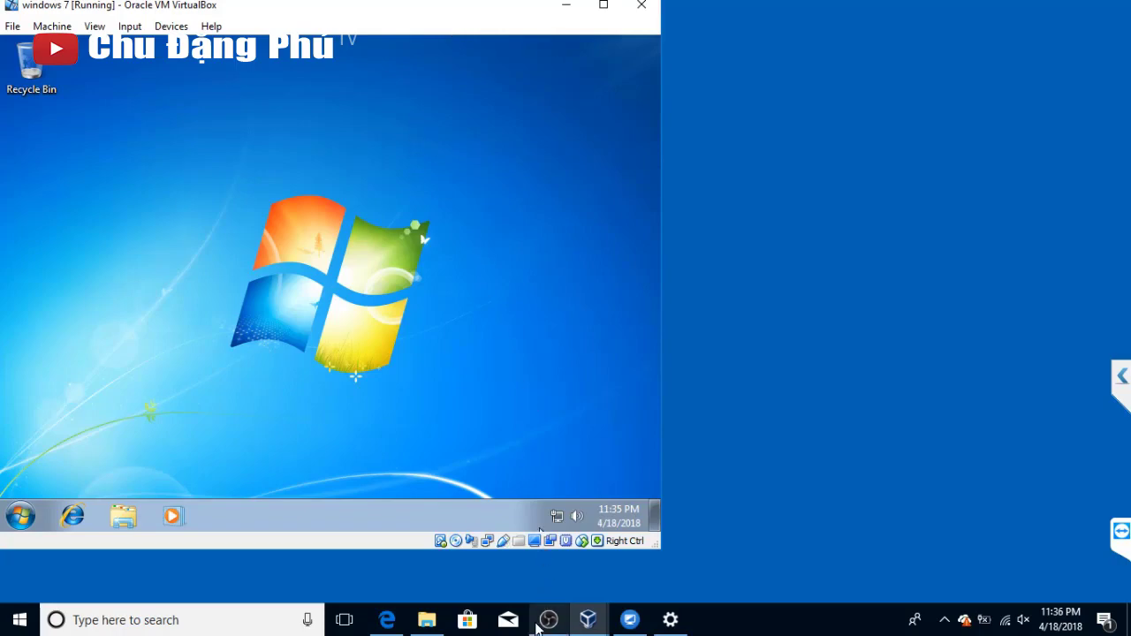
click(548, 620)
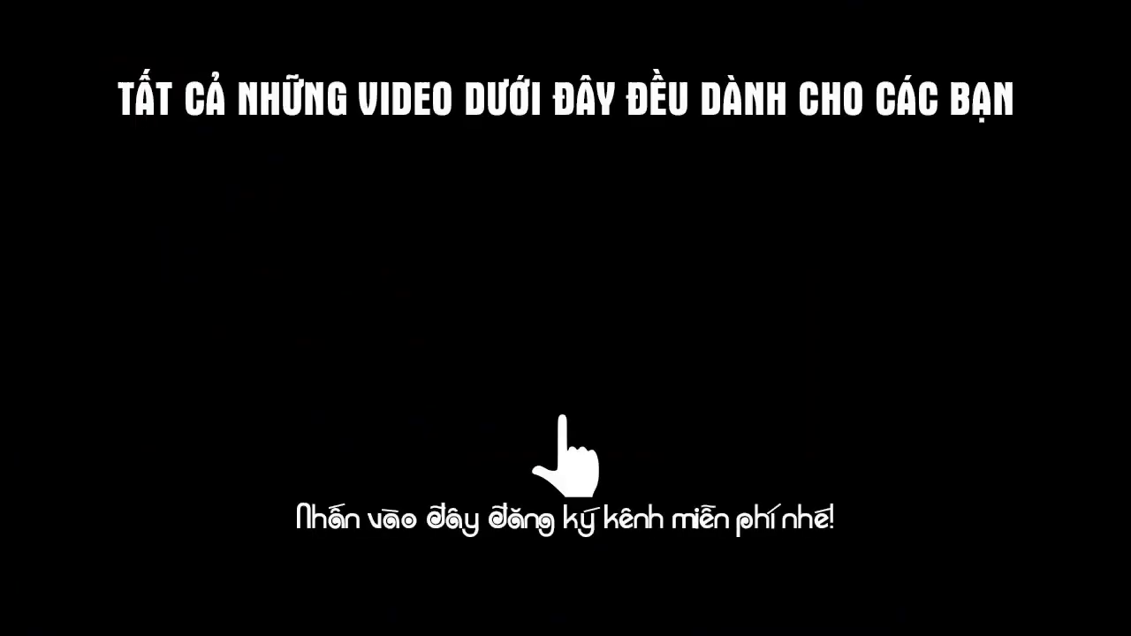